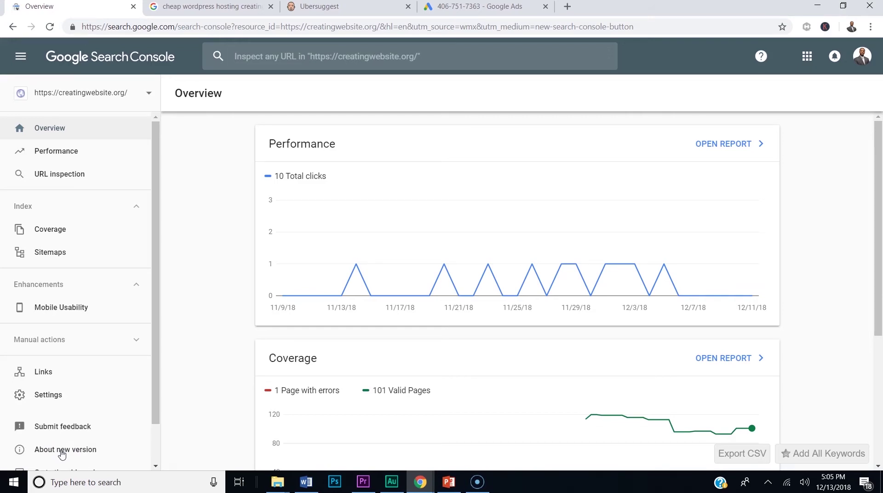
{"action": "left_click", "coordinate": [192, 11]}
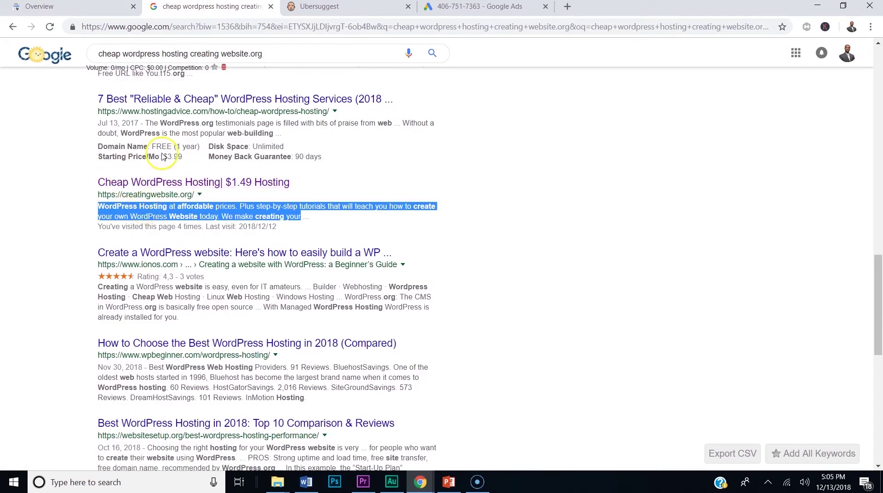
{"action": "left_click", "coordinate": [72, 8]}
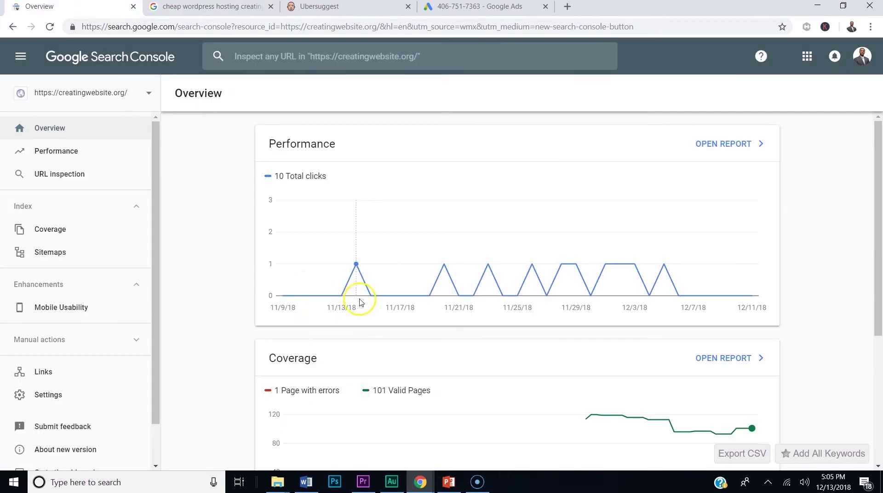
{"action": "left_click", "coordinate": [78, 154]}
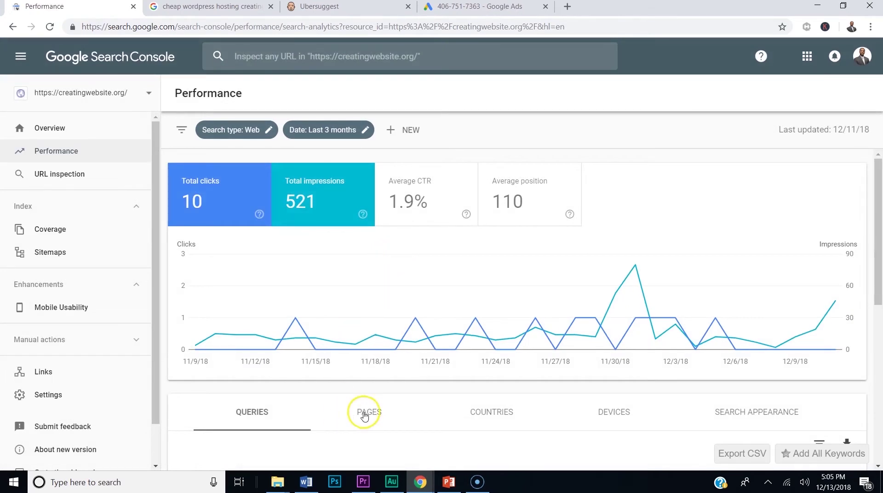
{"action": "left_click", "coordinate": [364, 416]}
{"action": "scroll", "coordinate": [272, 277], "scroll_direction": "down", "scroll_amount": 5}
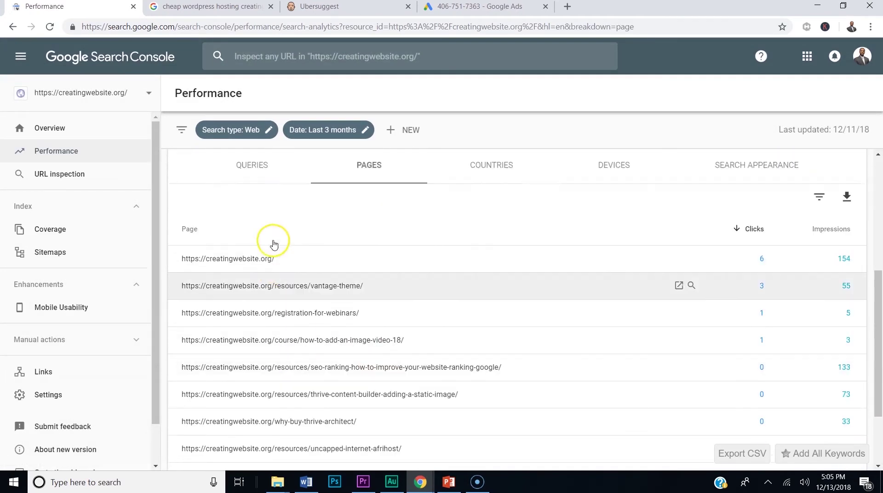
{"action": "scroll", "coordinate": [274, 244], "scroll_direction": "up", "scroll_amount": 4}
{"action": "scroll", "coordinate": [354, 396], "scroll_direction": "down", "scroll_amount": 3}
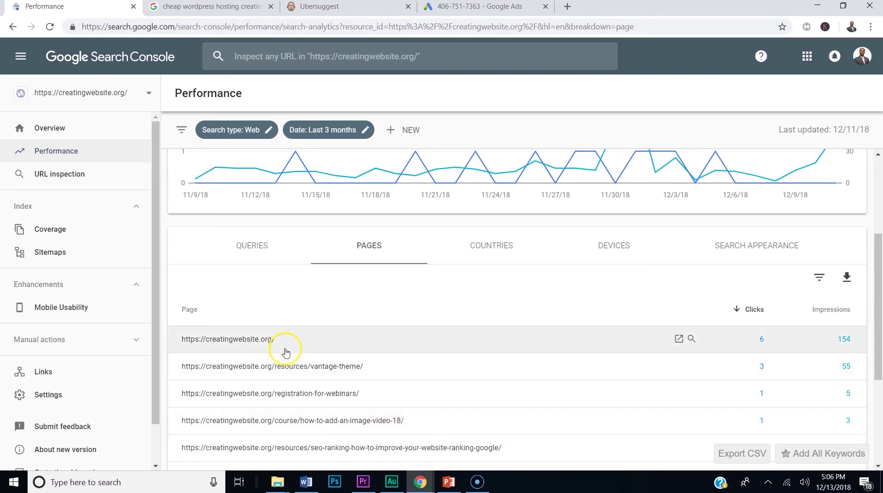
{"action": "left_click", "coordinate": [284, 341]}
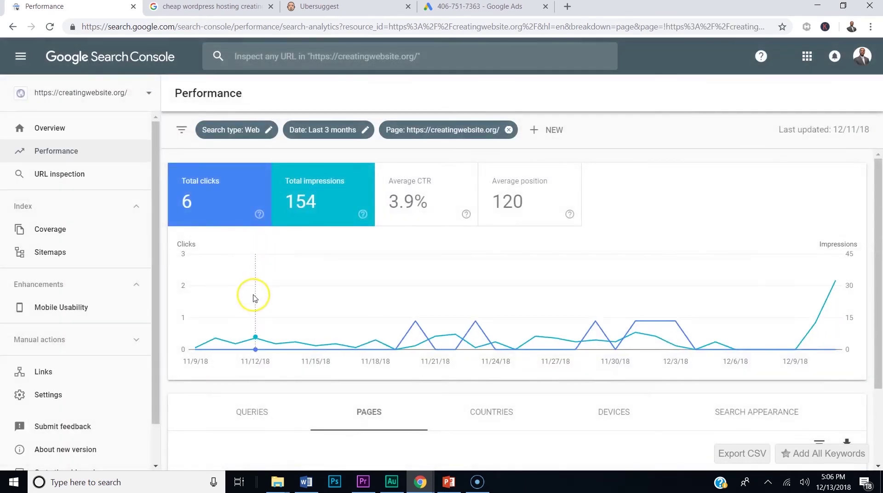
{"action": "left_click", "coordinate": [251, 407]}
{"action": "scroll", "coordinate": [375, 322], "scroll_direction": "down", "scroll_amount": 5}
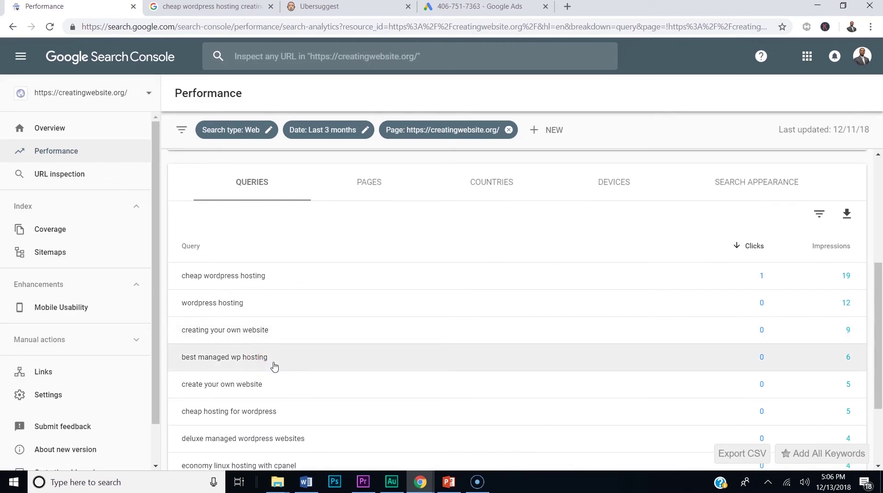
Step: Return to the breakdown by page and remove the homepage filter
{"action": "left_click", "coordinate": [374, 185]}
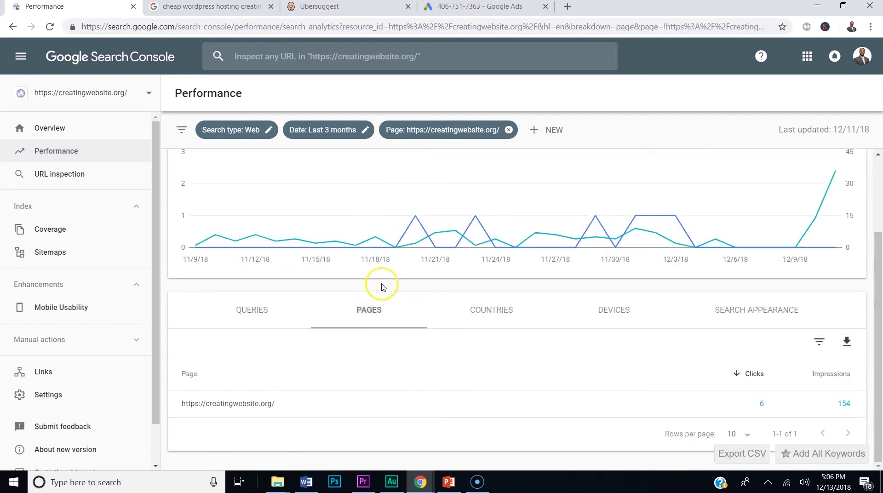
{"action": "left_click", "coordinate": [508, 130]}
{"action": "scroll", "coordinate": [381, 265], "scroll_direction": "down", "scroll_amount": 4}
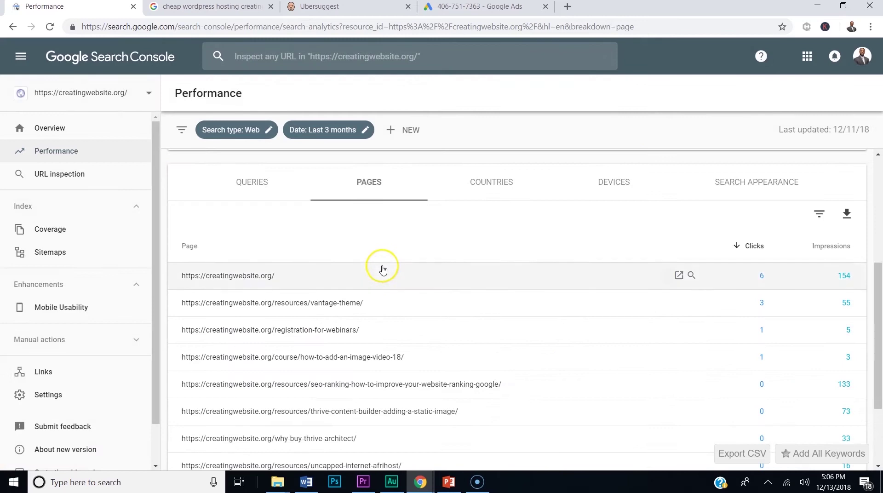
Step: Show 50 rows per page in the page list and look through all the listed URLs
{"action": "scroll", "coordinate": [382, 267], "scroll_direction": "down", "scroll_amount": 3}
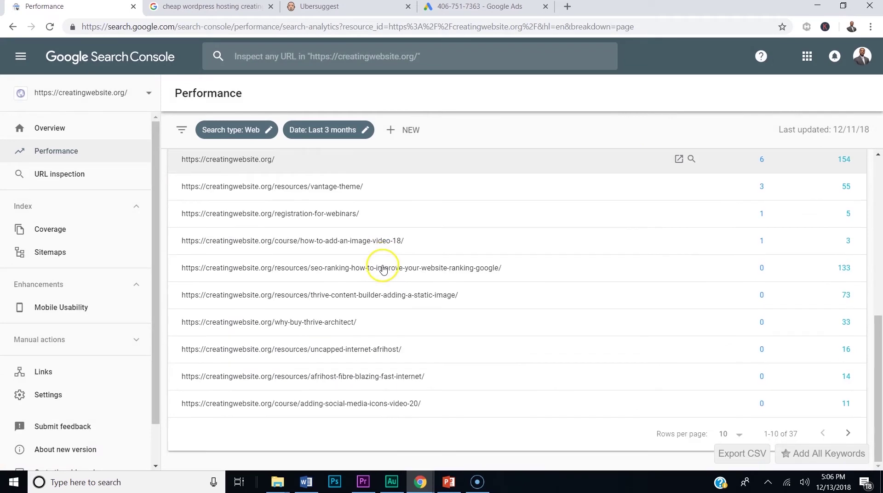
{"action": "left_click", "coordinate": [739, 436]}
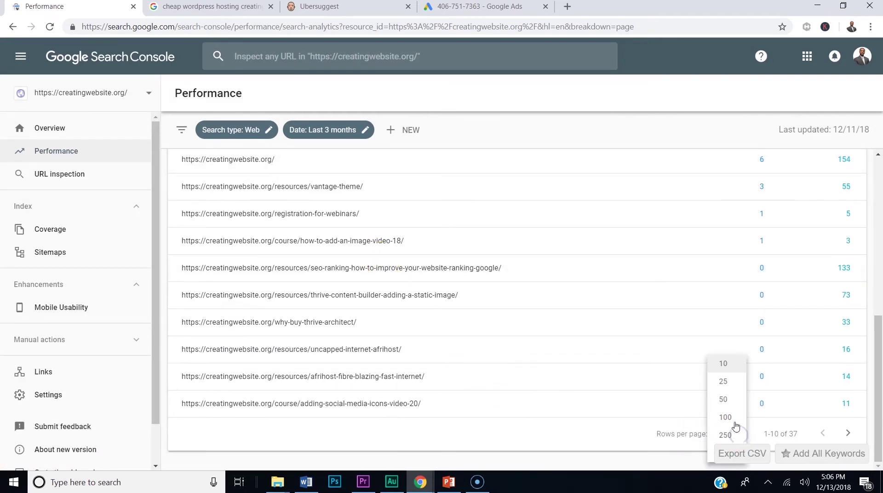
{"action": "left_click", "coordinate": [729, 396]}
{"action": "scroll", "coordinate": [559, 304], "scroll_direction": "down", "scroll_amount": 10}
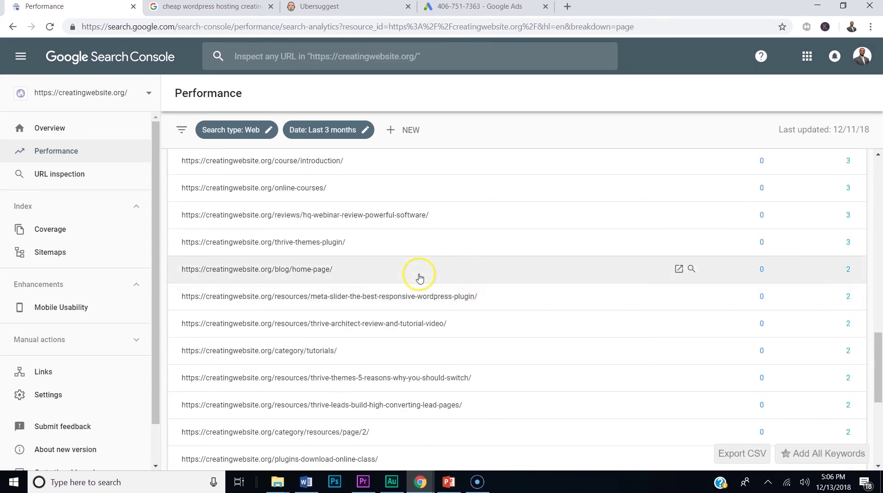
{"action": "scroll", "coordinate": [419, 277], "scroll_direction": "up", "scroll_amount": 5}
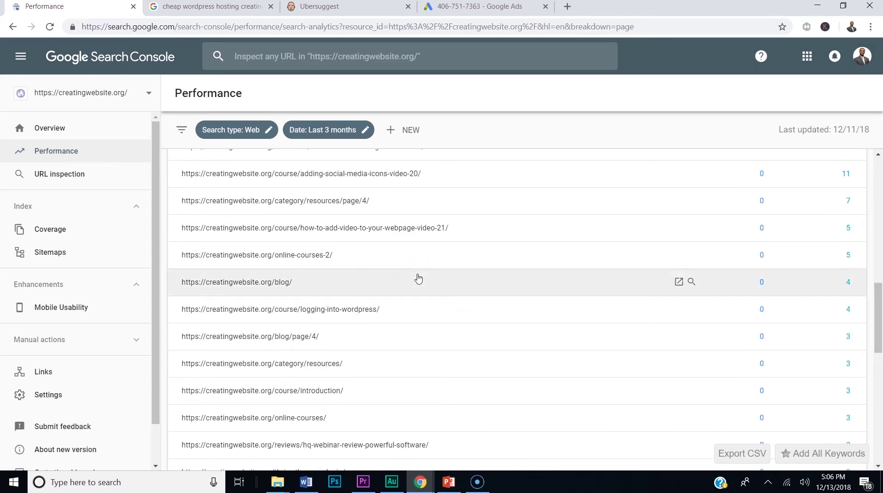
{"action": "scroll", "coordinate": [418, 278], "scroll_direction": "up", "scroll_amount": 5}
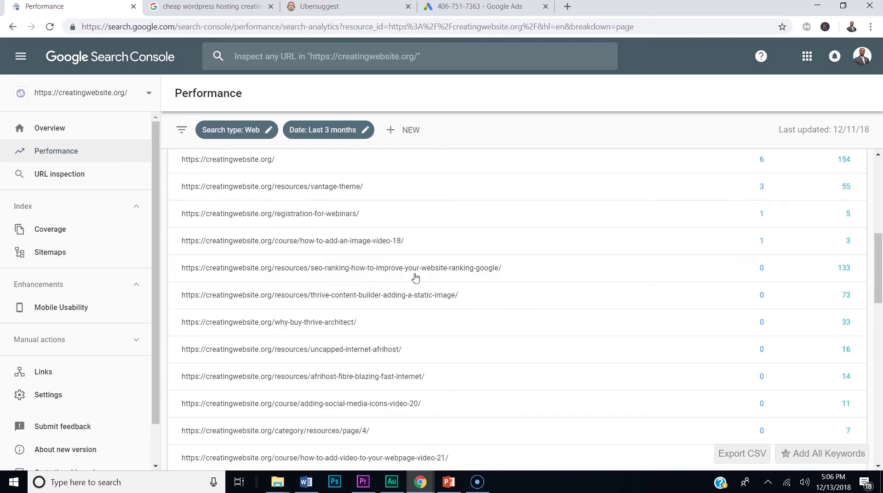
Step: Filter the report to the /resources/vantage-theme/ page and review its search queries
{"action": "left_click", "coordinate": [296, 186]}
{"action": "scroll", "coordinate": [365, 238], "scroll_direction": "down", "scroll_amount": 3}
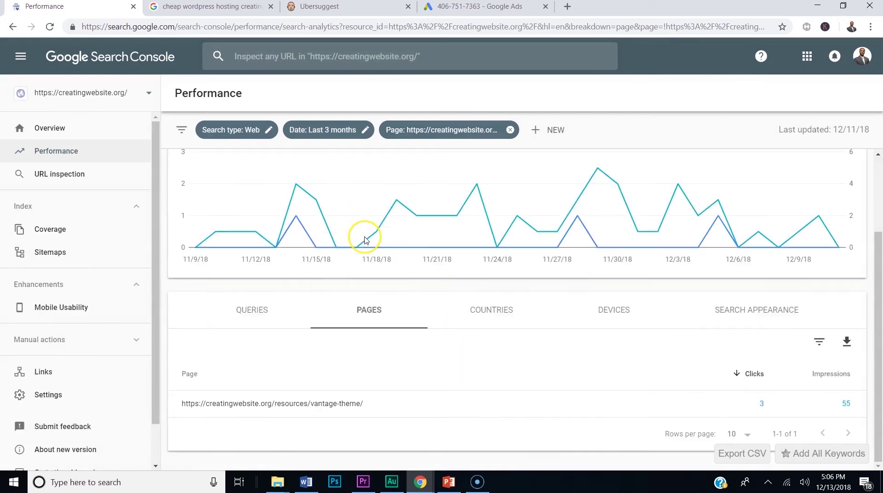
{"action": "left_click", "coordinate": [244, 313]}
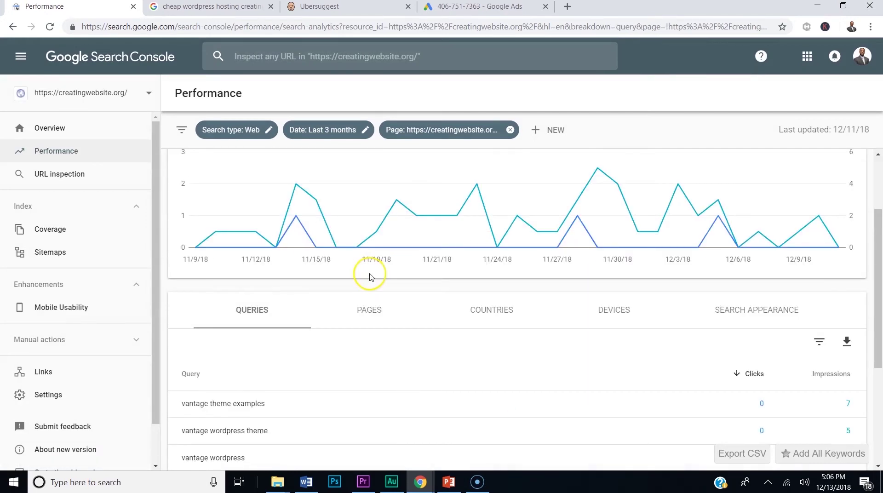
{"action": "scroll", "coordinate": [371, 276], "scroll_direction": "down", "scroll_amount": 4}
{"action": "scroll", "coordinate": [371, 276], "scroll_direction": "up", "scroll_amount": 3}
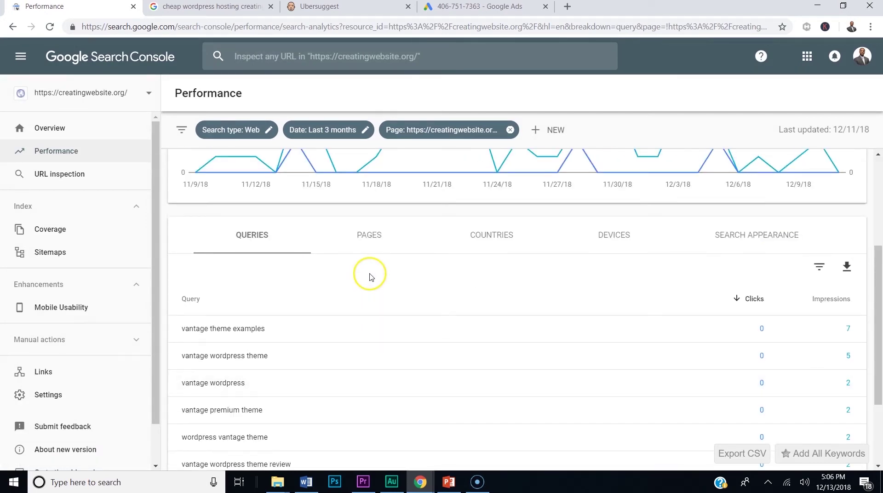
{"action": "scroll", "coordinate": [345, 309], "scroll_direction": "down", "scroll_amount": 3}
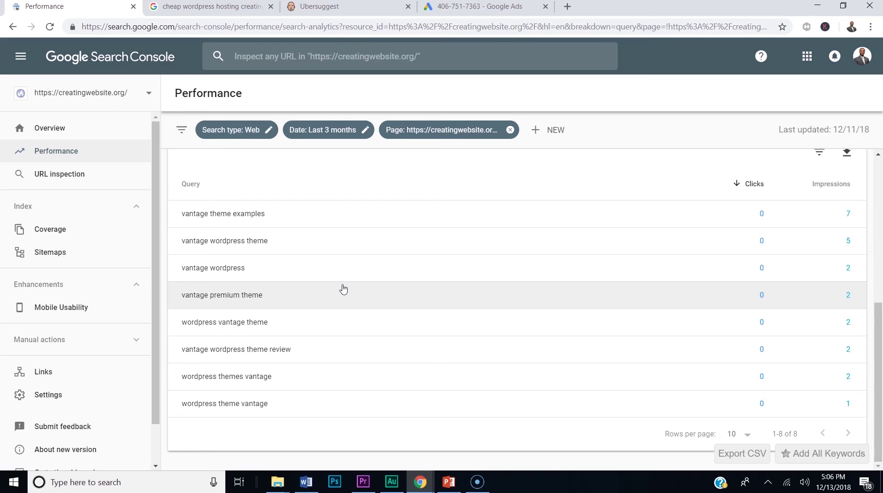
{"action": "scroll", "coordinate": [344, 288], "scroll_direction": "up", "scroll_amount": 7}
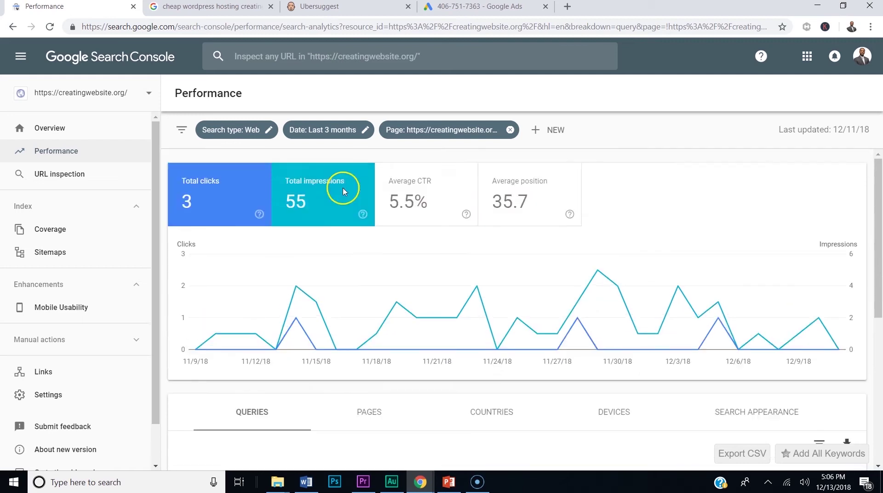
Step: Remove the vantage-theme page filter and switch the breakdown back to pages
{"action": "left_click", "coordinate": [510, 130]}
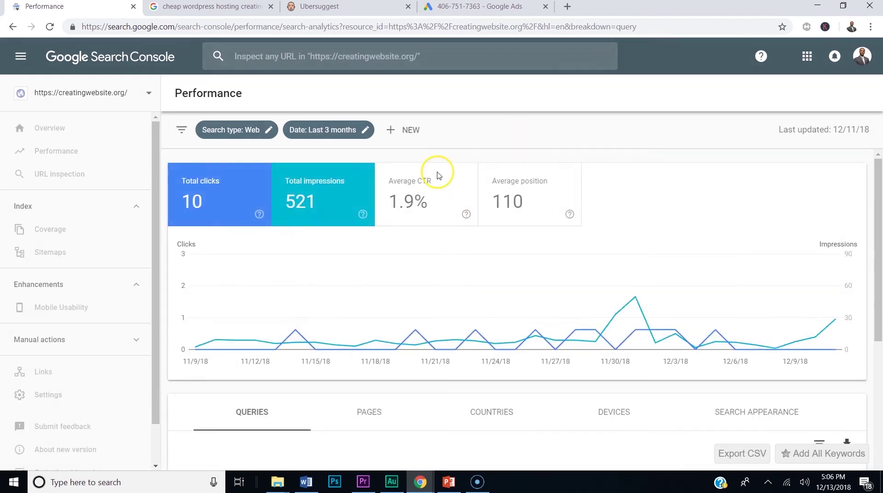
{"action": "scroll", "coordinate": [377, 200], "scroll_direction": "down", "scroll_amount": 5}
{"action": "left_click", "coordinate": [366, 184]}
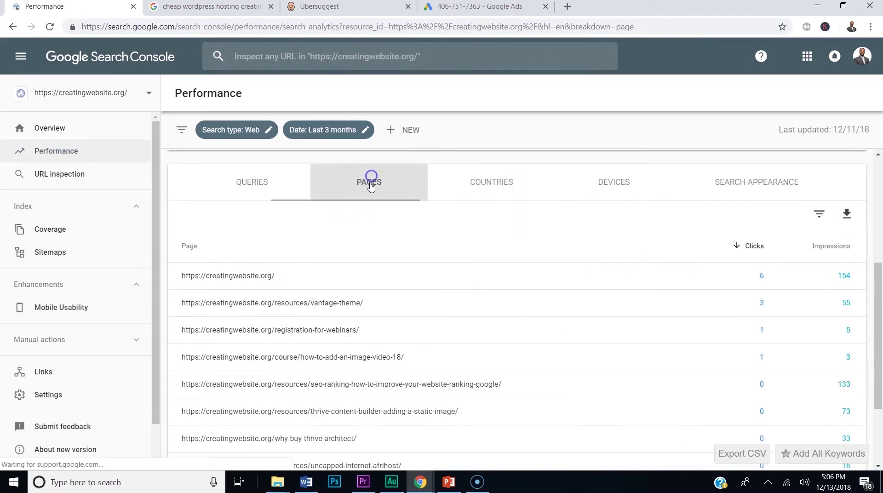
Step: Filter the report to the homepage URL and examine its daily clicks and impressions on the chart
{"action": "left_click", "coordinate": [291, 270]}
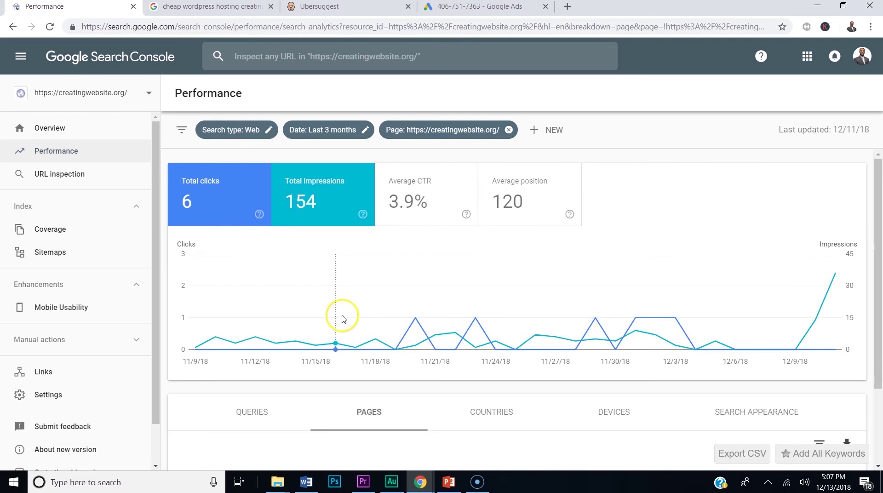
{"action": "mouse_move", "coordinate": [345, 319]}
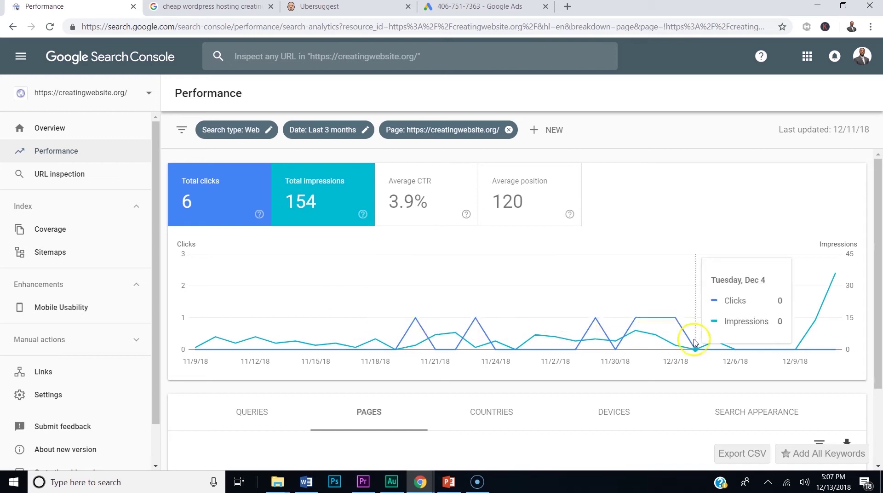
{"action": "mouse_move", "coordinate": [840, 280]}
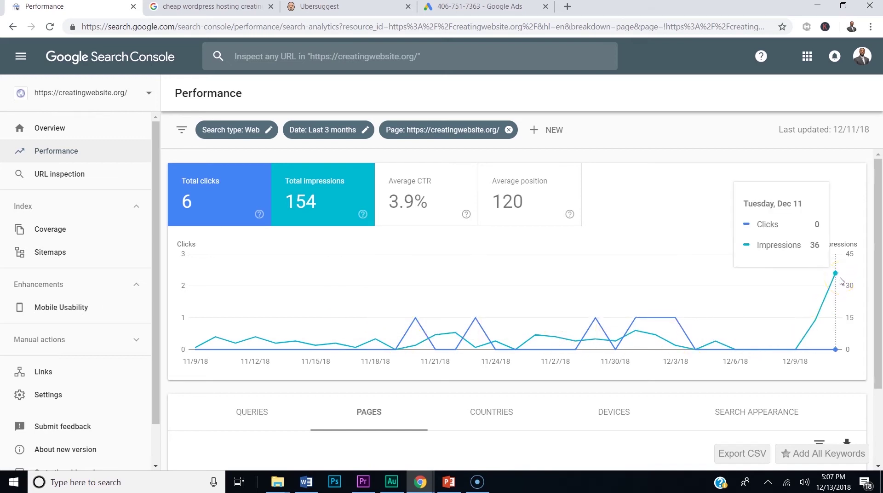
{"action": "left_click", "coordinate": [243, 297]}
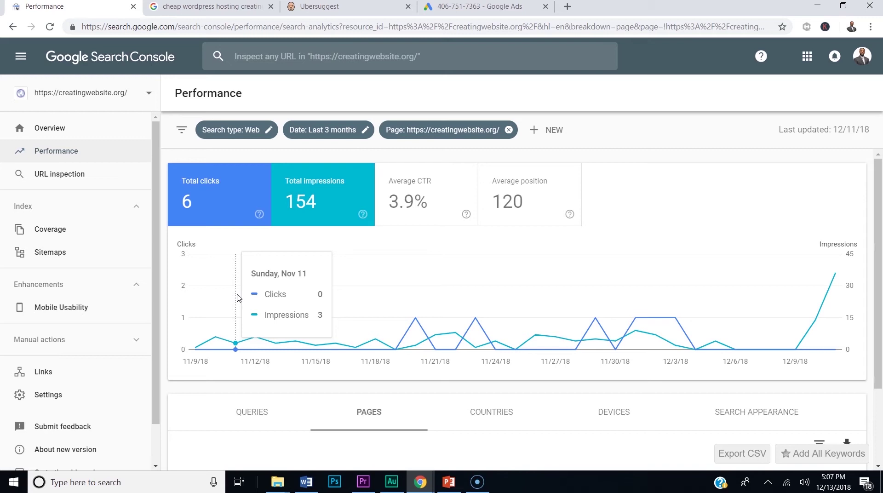
{"action": "scroll", "coordinate": [244, 313], "scroll_direction": "down", "scroll_amount": 2}
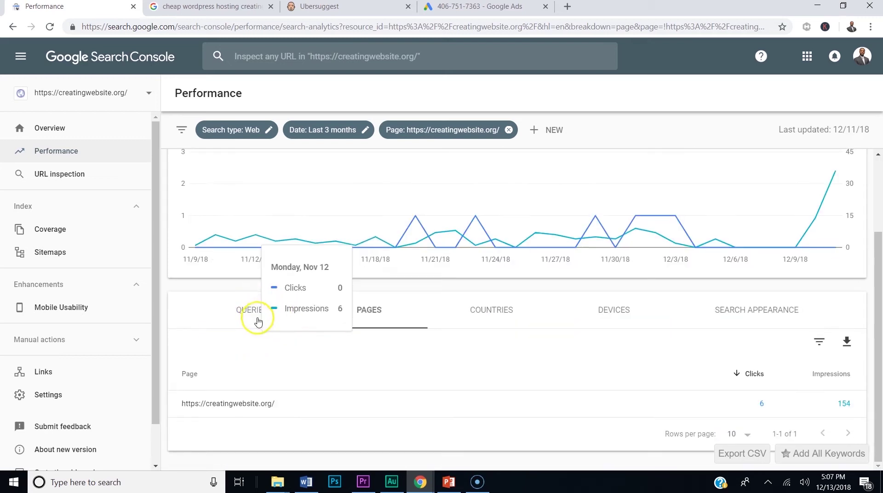
{"action": "left_click", "coordinate": [267, 403]}
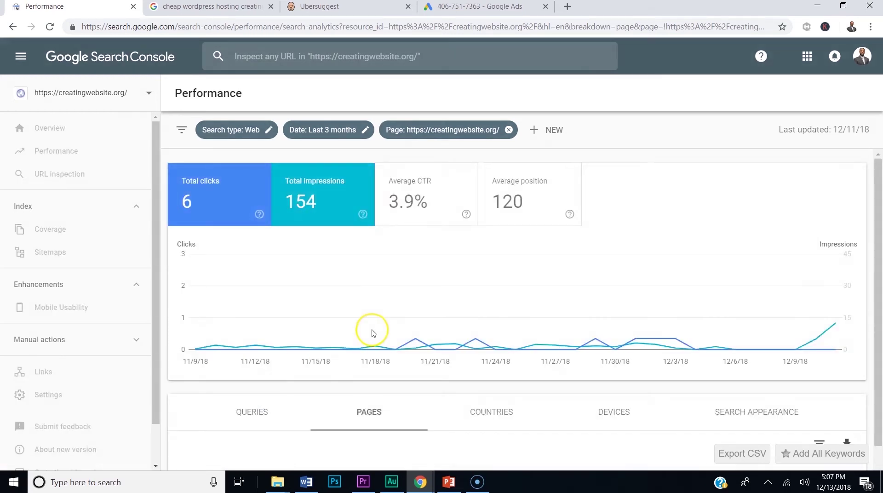
{"action": "scroll", "coordinate": [375, 330], "scroll_direction": "down", "scroll_amount": 2}
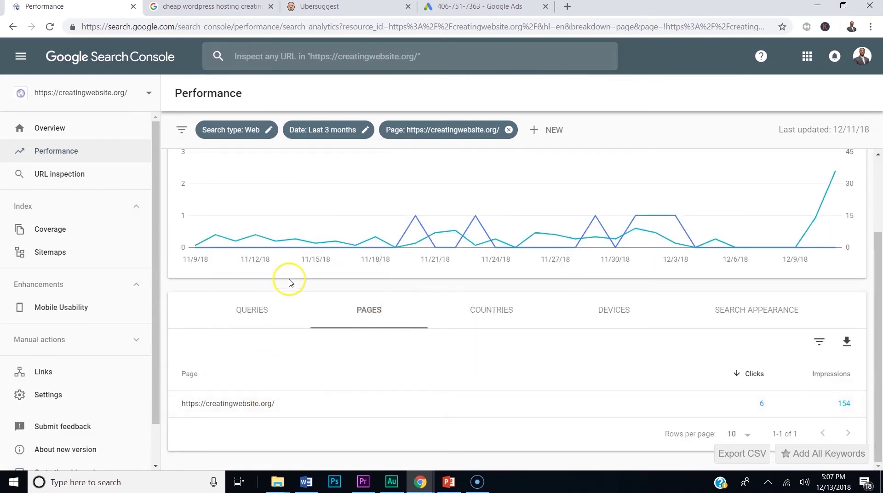
Step: Reset the page filter, apply it again for the homepage URL, and list that page's search queries
{"action": "left_click", "coordinate": [508, 129]}
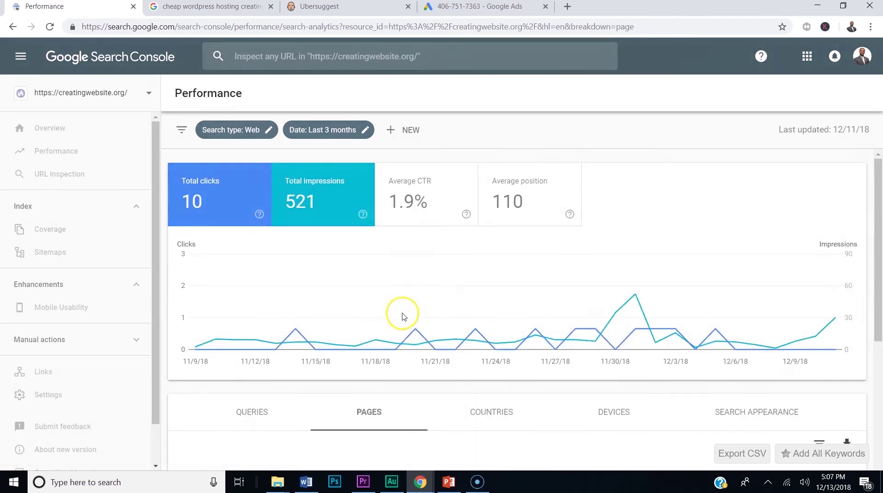
{"action": "scroll", "coordinate": [385, 371], "scroll_direction": "down", "scroll_amount": 3}
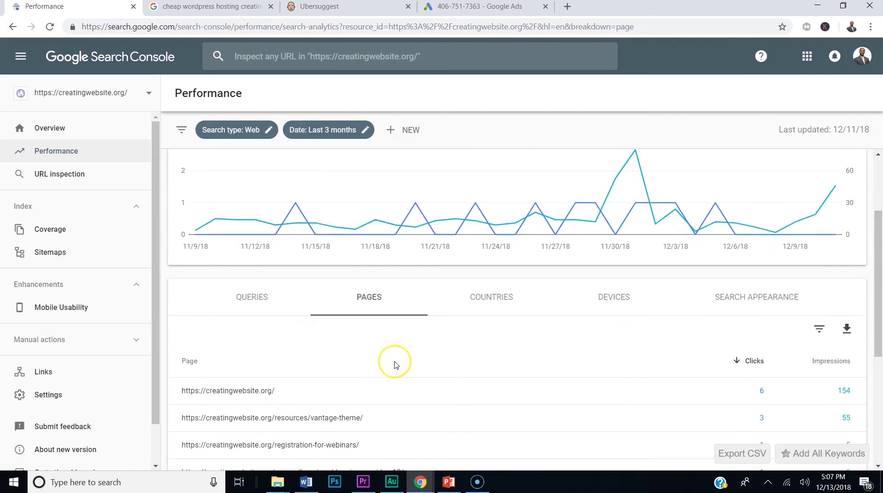
{"action": "left_click", "coordinate": [288, 398]}
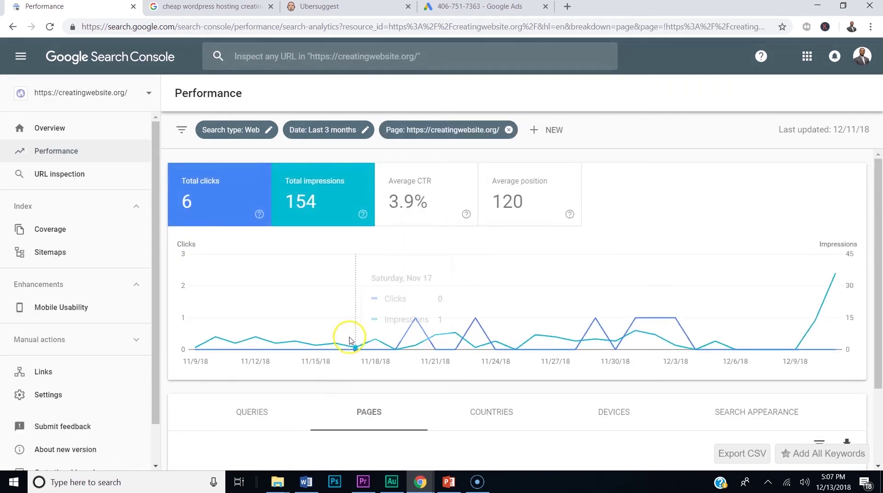
{"action": "scroll", "coordinate": [351, 339], "scroll_direction": "down", "scroll_amount": 3}
{"action": "left_click", "coordinate": [247, 309]}
{"action": "scroll", "coordinate": [339, 308], "scroll_direction": "down", "scroll_amount": 5}
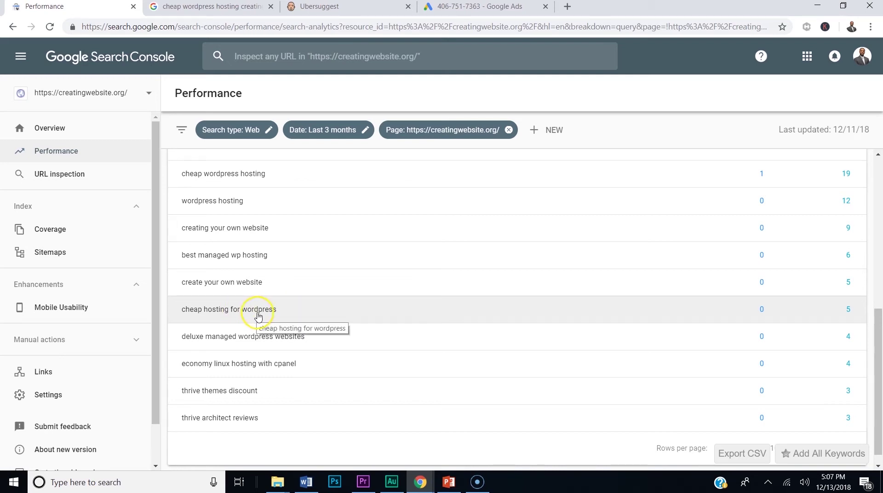
Step: Switch to Ubersuggest and clear the existing keyword from its search field
{"action": "left_click", "coordinate": [325, 6]}
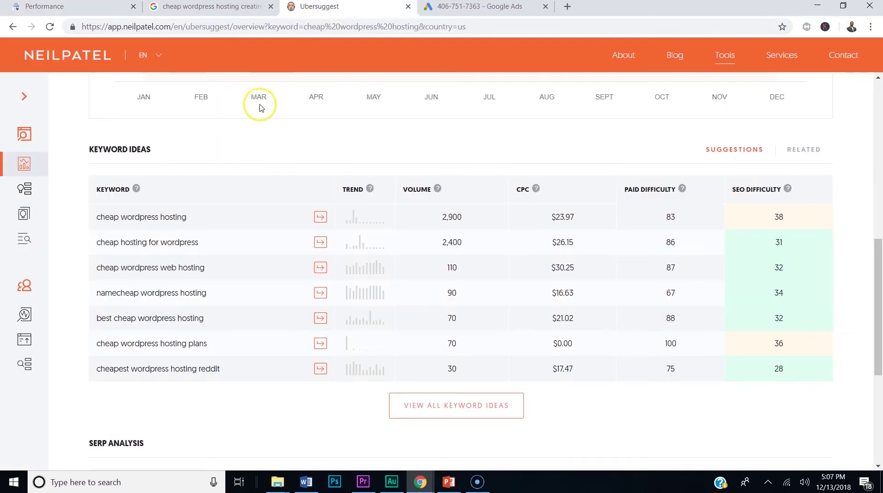
{"action": "scroll", "coordinate": [267, 115], "scroll_direction": "up", "scroll_amount": 8}
{"action": "left_click_drag", "start_coordinate": [230, 113], "coordinate": [79, 114]}
{"action": "type", "text": "c"}
{"action": "key", "text": "BackSpace"}
{"action": "key", "text": "BackSpace"}
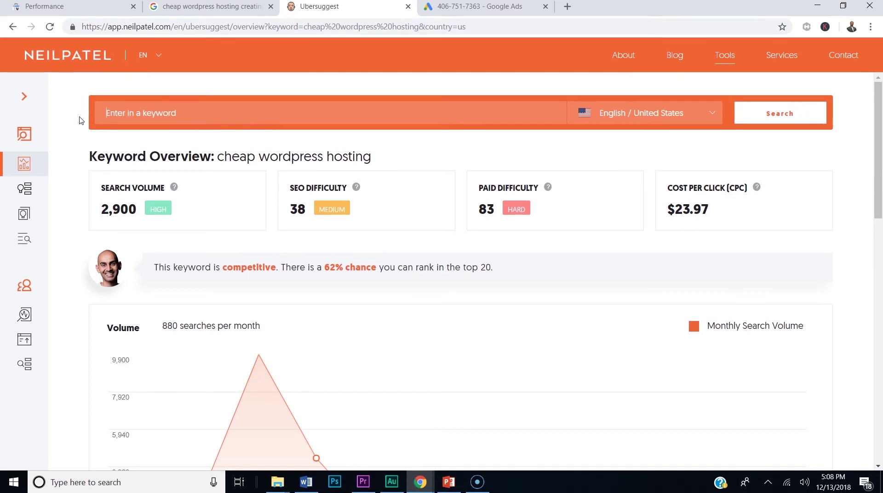
Step: Switch to Google Ads, then search Google for "google keyword planner" in a new tab and open the Google Ads Keyword Planner result
{"action": "left_click", "coordinate": [453, 7]}
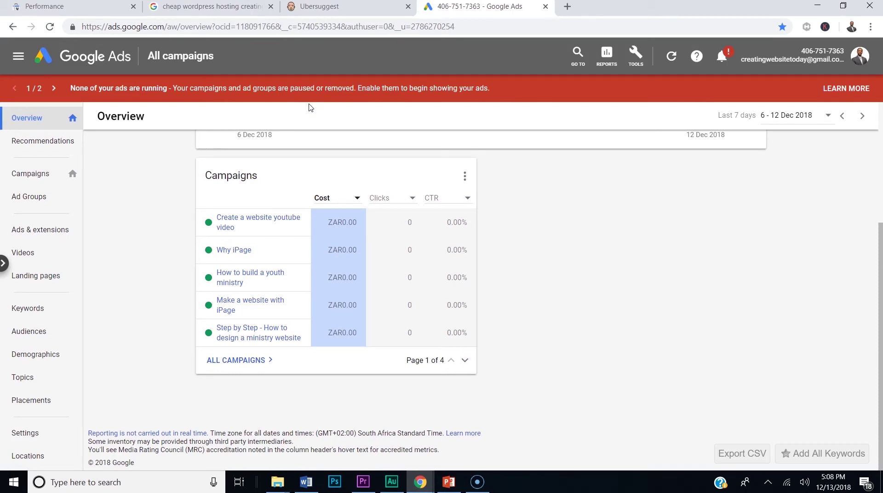
{"action": "scroll", "coordinate": [235, 252], "scroll_direction": "up", "scroll_amount": 4}
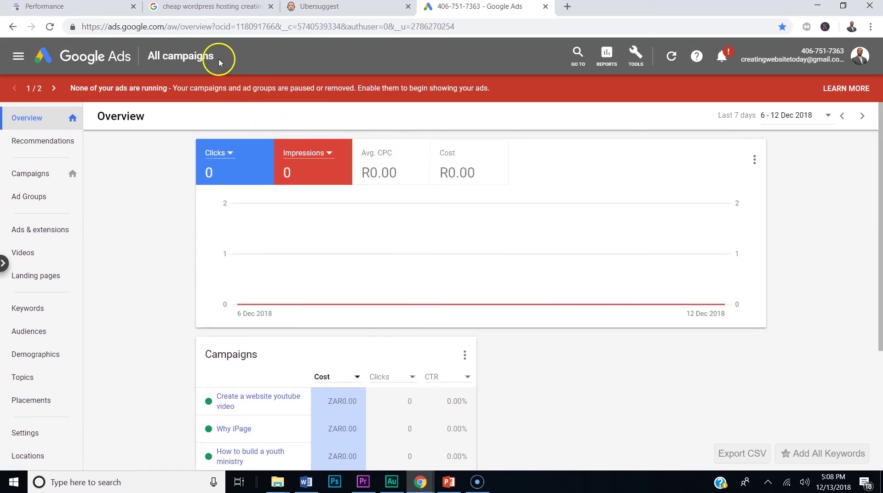
{"action": "left_click", "coordinate": [568, 7]}
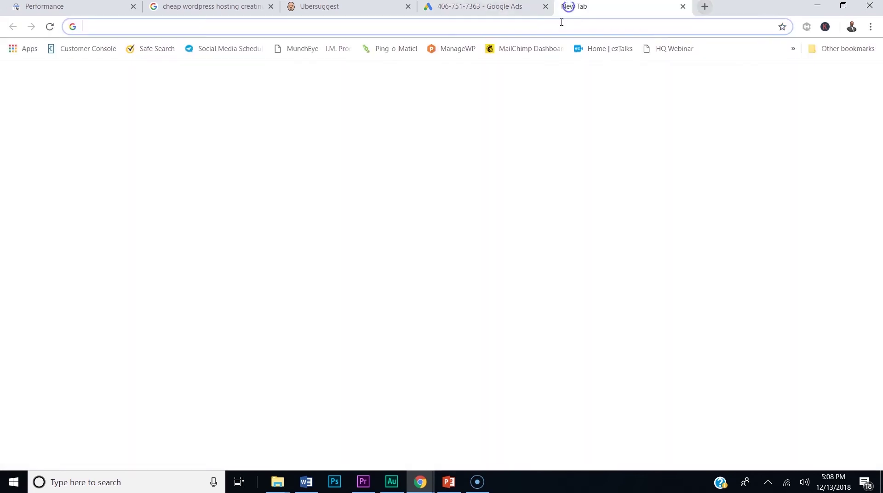
{"action": "type", "text": "g"}
{"action": "key", "text": "BackSpace"}
{"action": "type", "text": "google.c"}
{"action": "key", "text": "Return"}
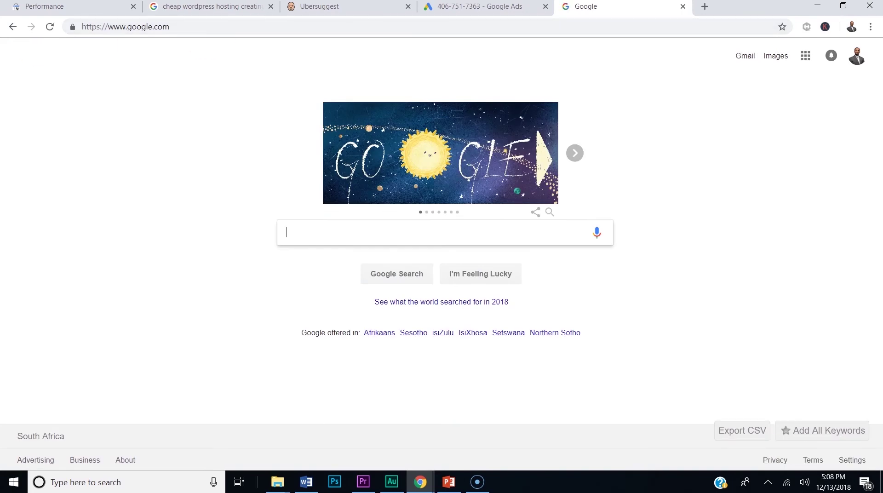
{"action": "type", "text": "google "}
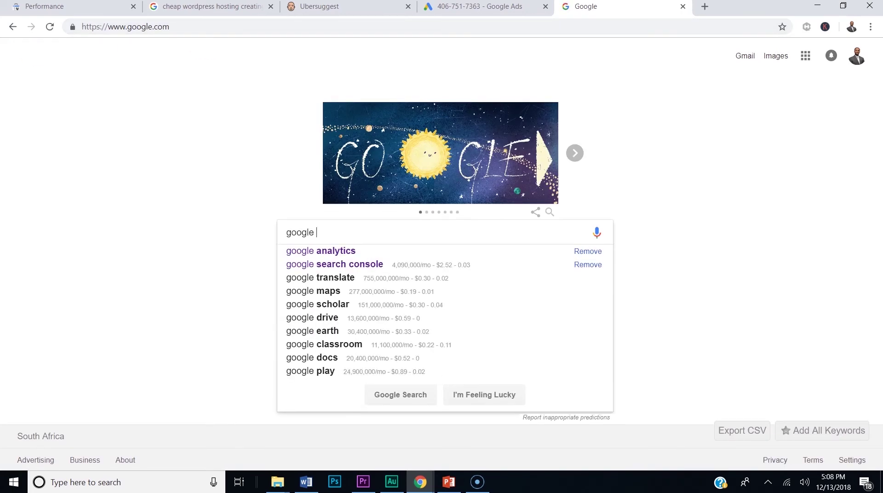
{"action": "type", "text": "keyword planner"}
{"action": "key", "text": "Return"}
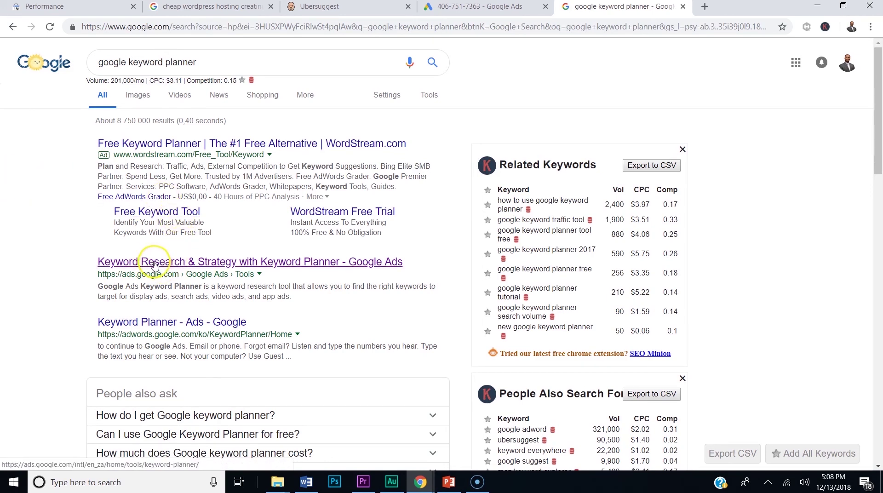
{"action": "left_click", "coordinate": [173, 269]}
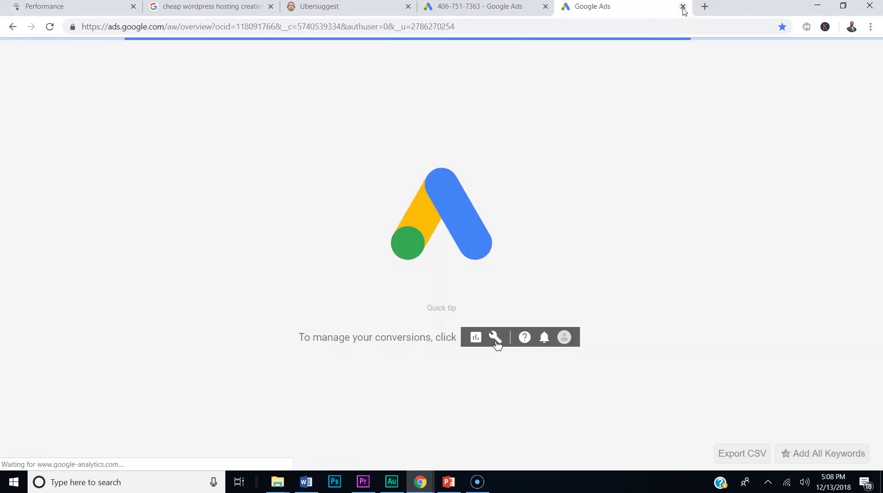
Step: Close the older duplicate Google Ads tab
{"action": "left_click", "coordinate": [517, 9]}
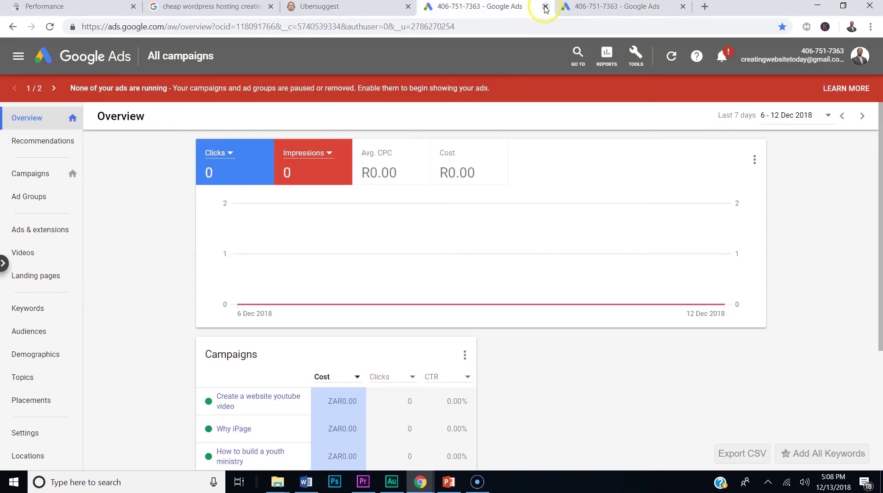
{"action": "left_click", "coordinate": [544, 7]}
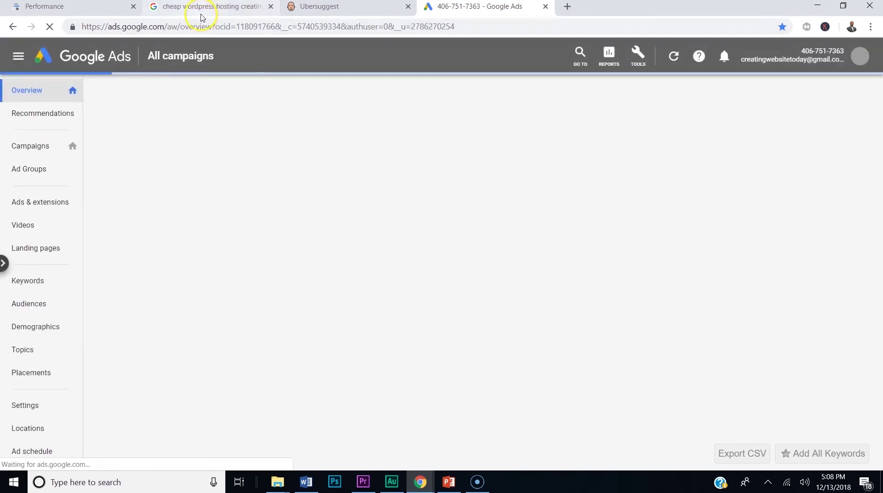
Step: Switch to Search Console and review the homepage's search queries as candidate keywords
{"action": "left_click", "coordinate": [99, 10]}
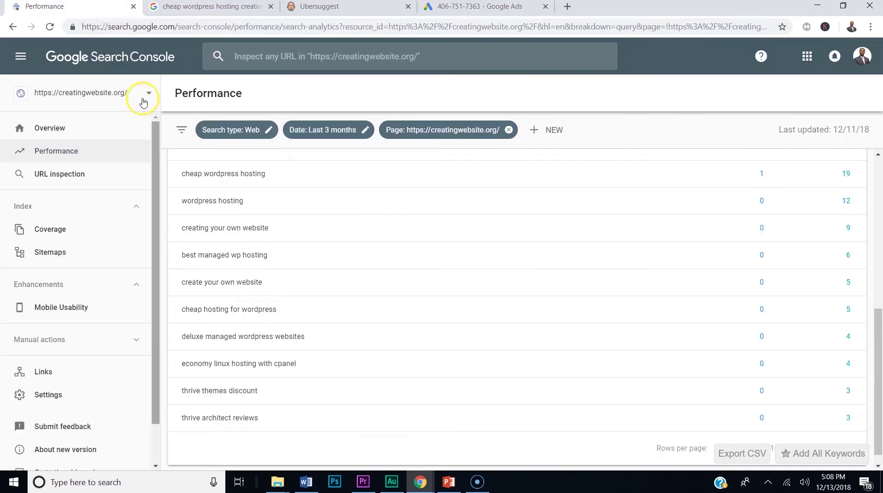
{"action": "scroll", "coordinate": [253, 212], "scroll_direction": "up", "scroll_amount": 3}
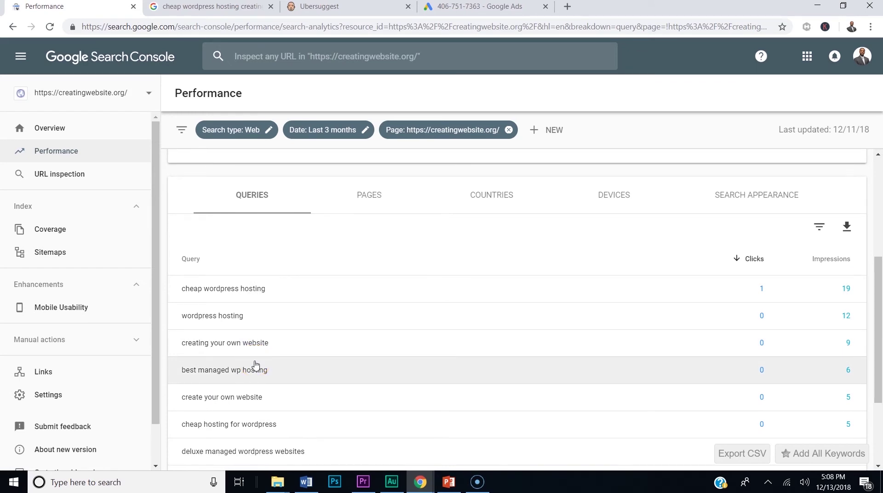
{"action": "left_click", "coordinate": [236, 296]}
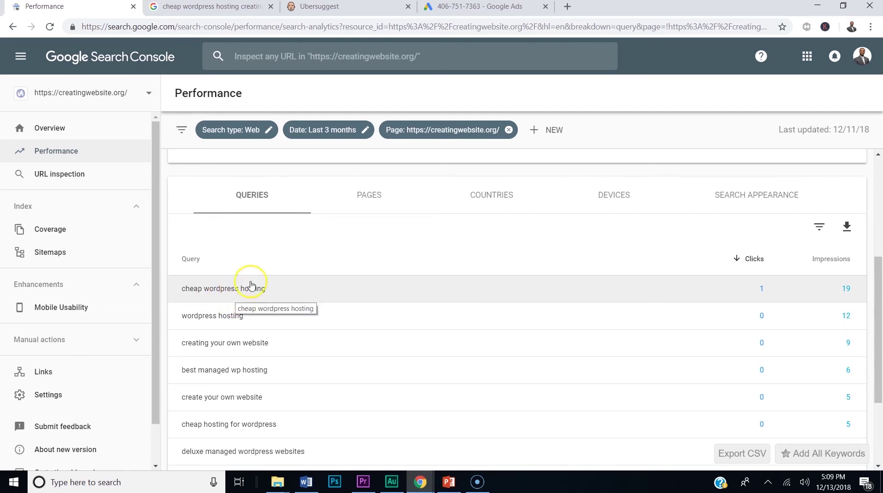
Step: Switch to Google Ads, open Keyword Planner, and start finding new keywords
{"action": "left_click", "coordinate": [476, 7]}
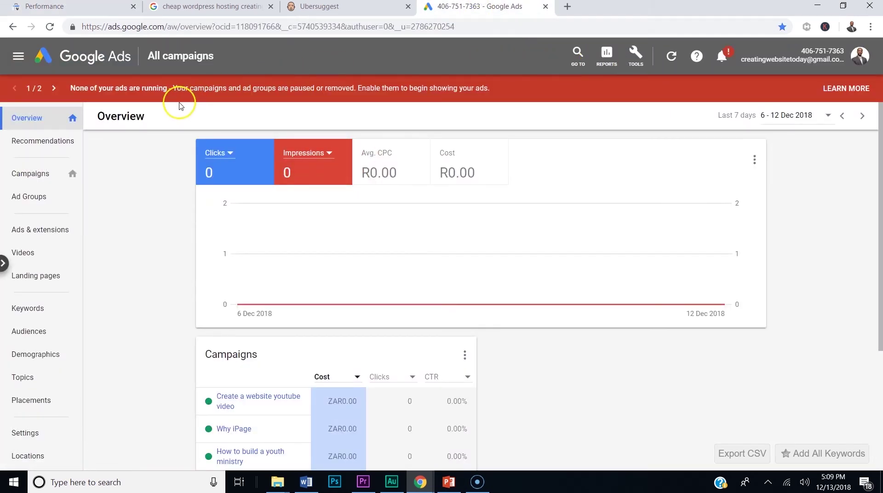
{"action": "left_click", "coordinate": [636, 55]}
{"action": "left_click", "coordinate": [193, 115]}
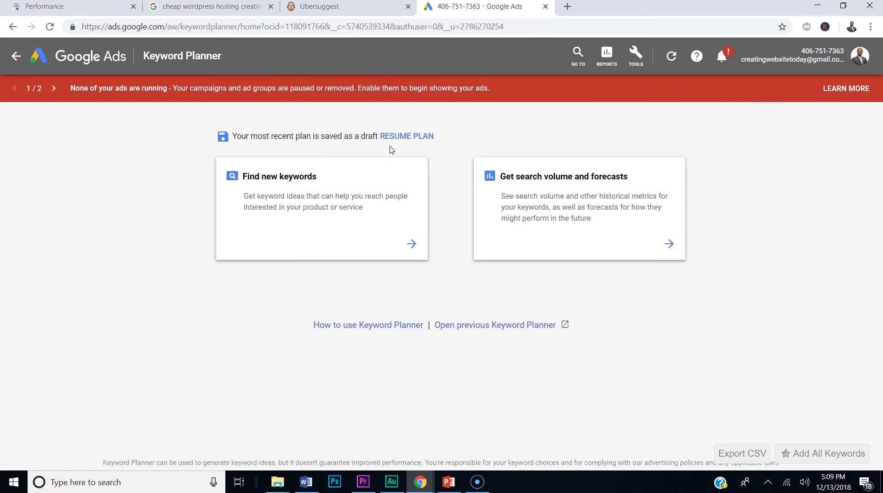
{"action": "left_click", "coordinate": [292, 179]}
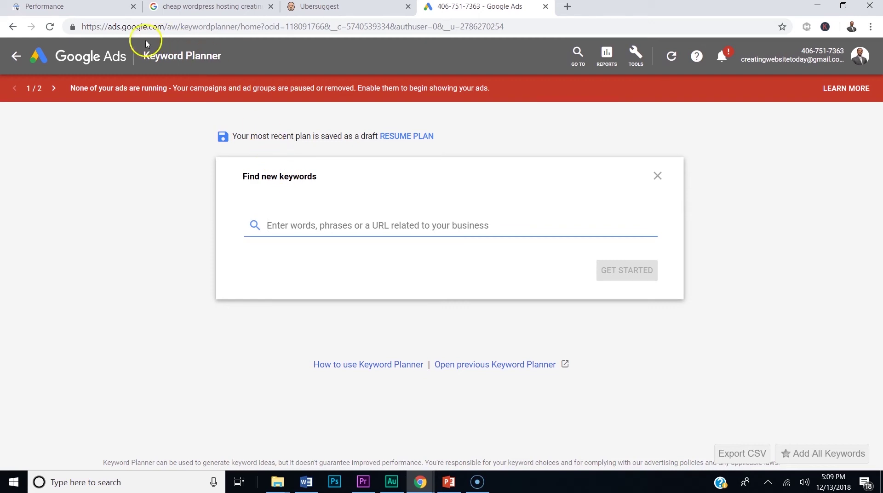
Step: Check the query list in Search Console and add "cheap wordpress hosting" as the first keyword in Keyword Planner
{"action": "left_click", "coordinate": [109, 9]}
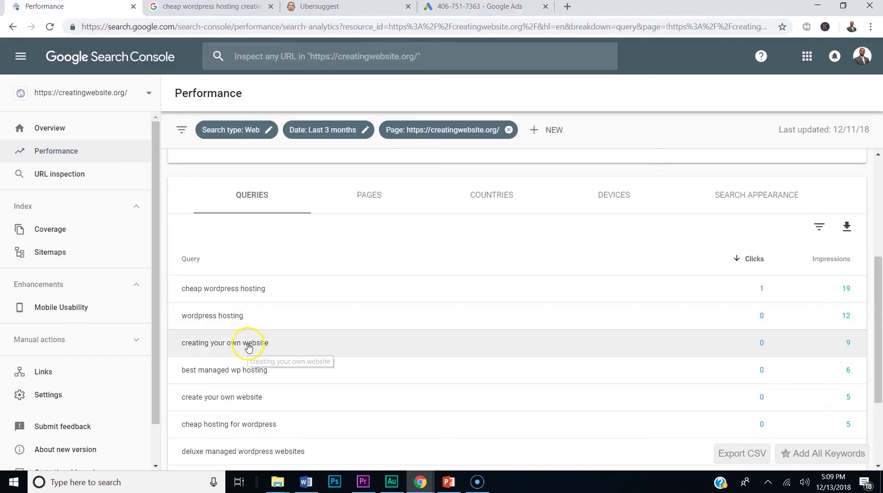
{"action": "left_click", "coordinate": [449, 8]}
{"action": "type", "text": "cheap wordpress hos"}
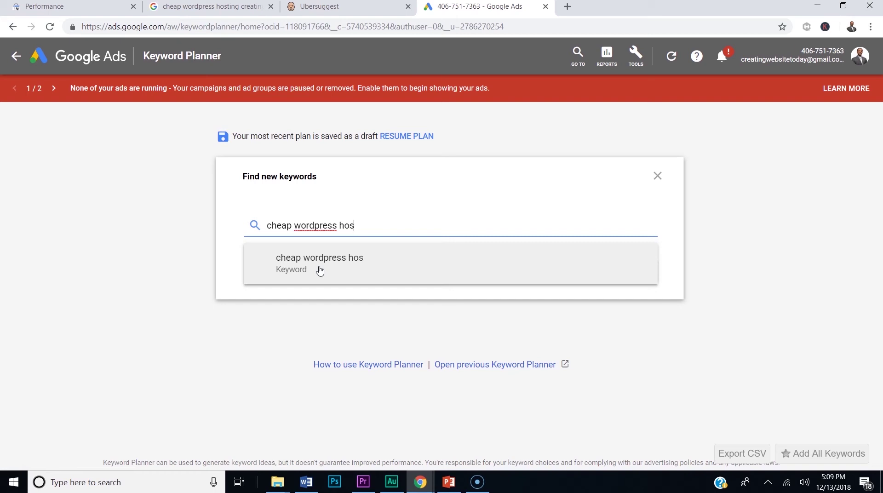
{"action": "type", "text": "ting"}
{"action": "left_click", "coordinate": [321, 270]}
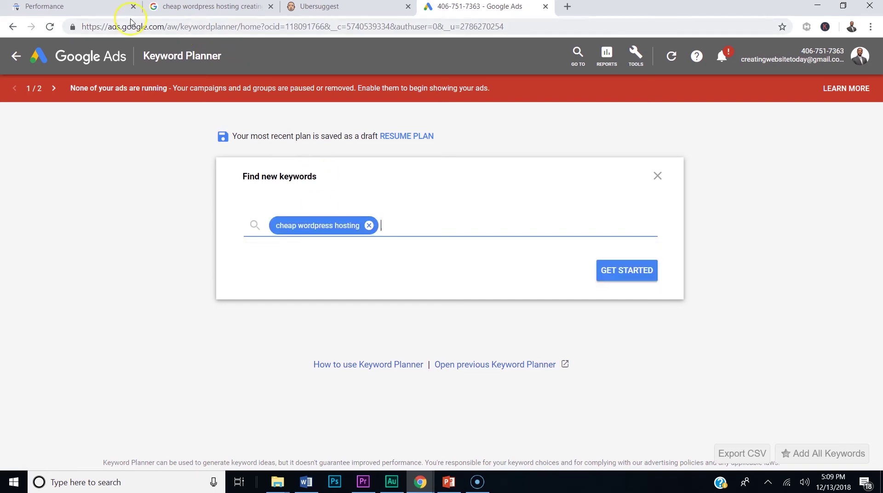
Step: Look up the second query in Search Console and add "wordpress hosting" to the Keyword Planner search
{"action": "left_click", "coordinate": [90, 10]}
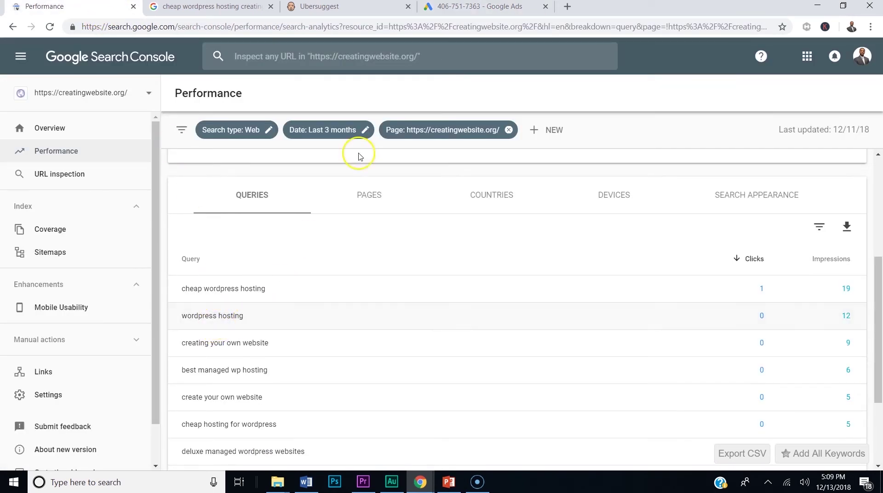
{"action": "left_click", "coordinate": [449, 8]}
{"action": "type", "text": "wordpress host"}
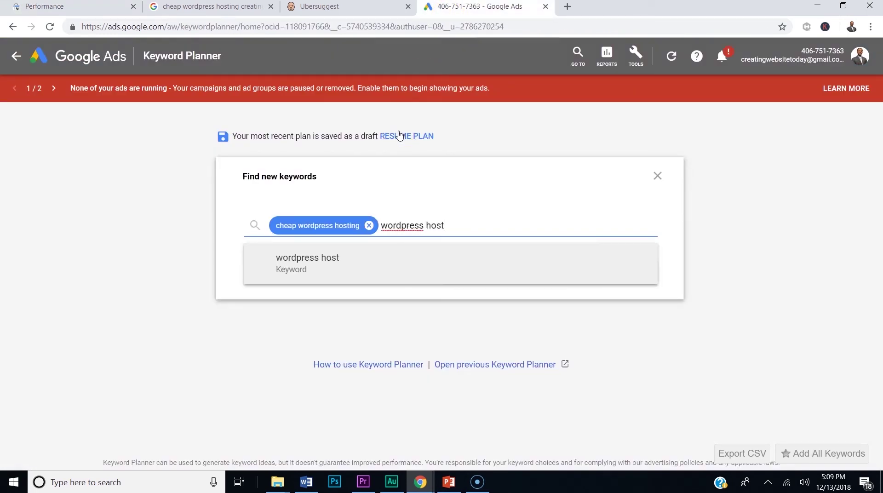
{"action": "type", "text": "ing,"}
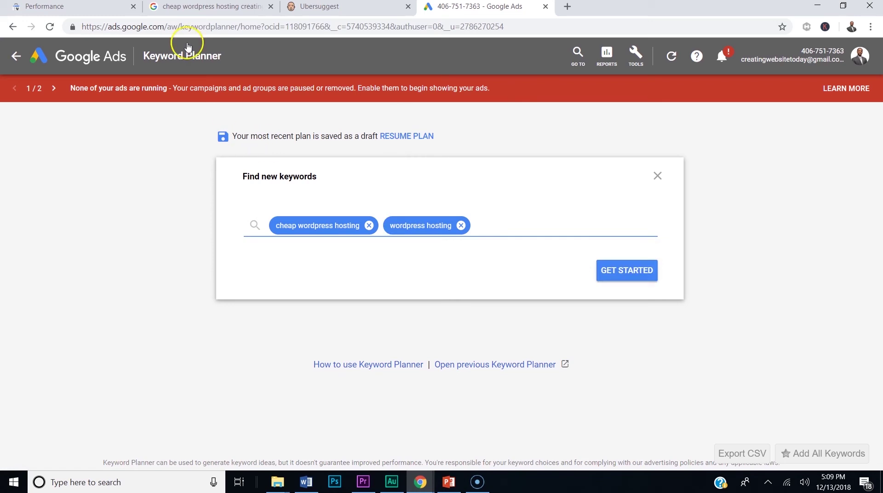
Step: Try to add the Search Console query "creating your own website" as the third Keyword Planner term
{"action": "left_click", "coordinate": [46, 7]}
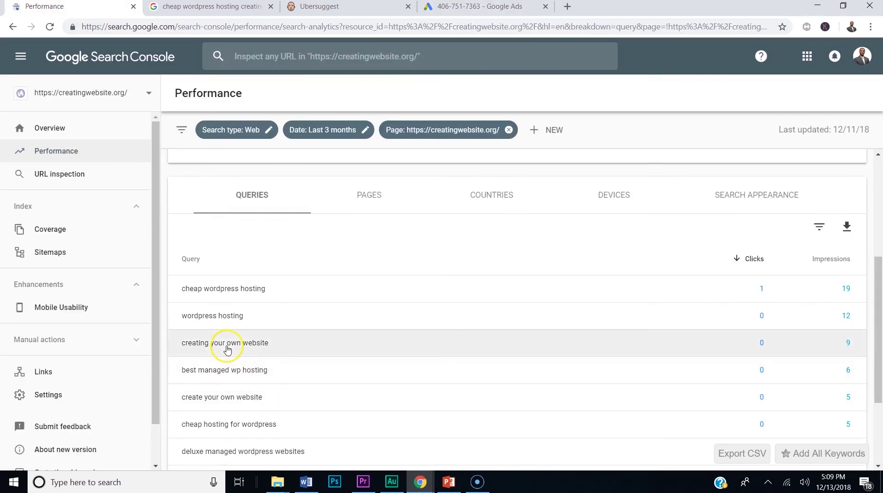
{"action": "left_click", "coordinate": [441, 7]}
{"action": "type", "text": "creating your own websi"}
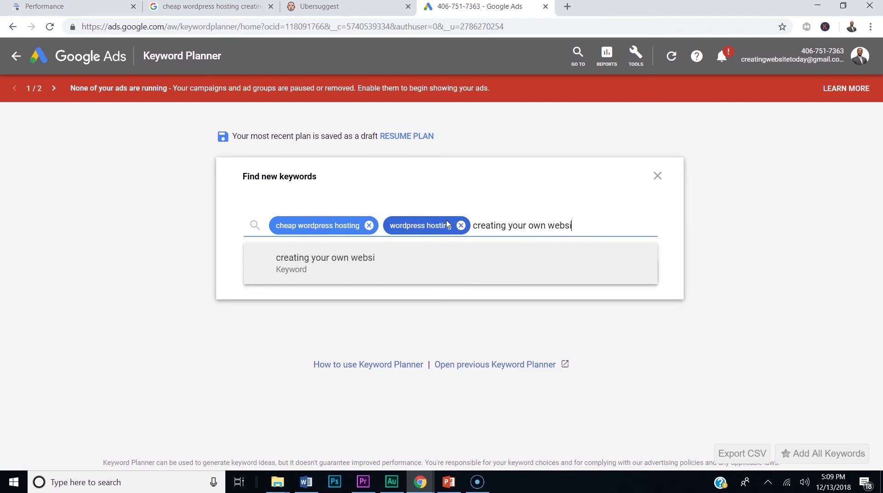
{"action": "key", "text": "Return"}
{"action": "key", "text": "BackSpace"}
{"action": "key", "text": "BackSpace"}
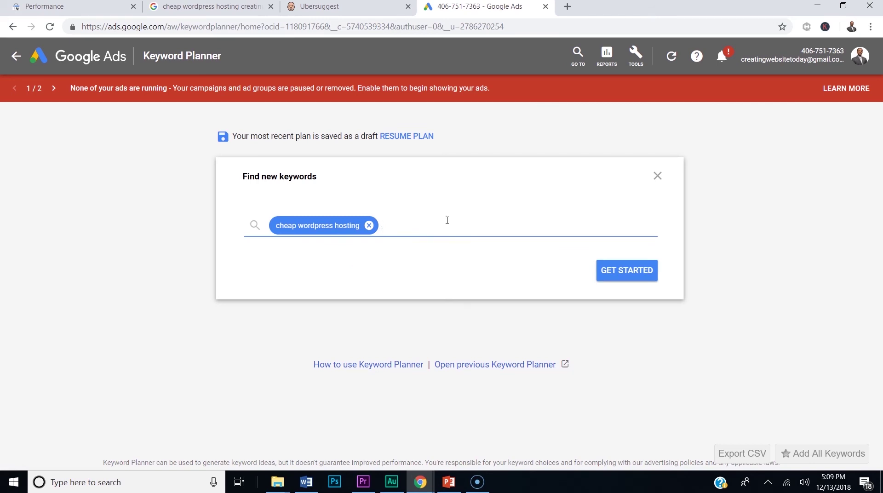
Step: Recheck the queries in Search Console and add "wordpress hosting" back to the Keyword Planner search
{"action": "left_click", "coordinate": [118, 8]}
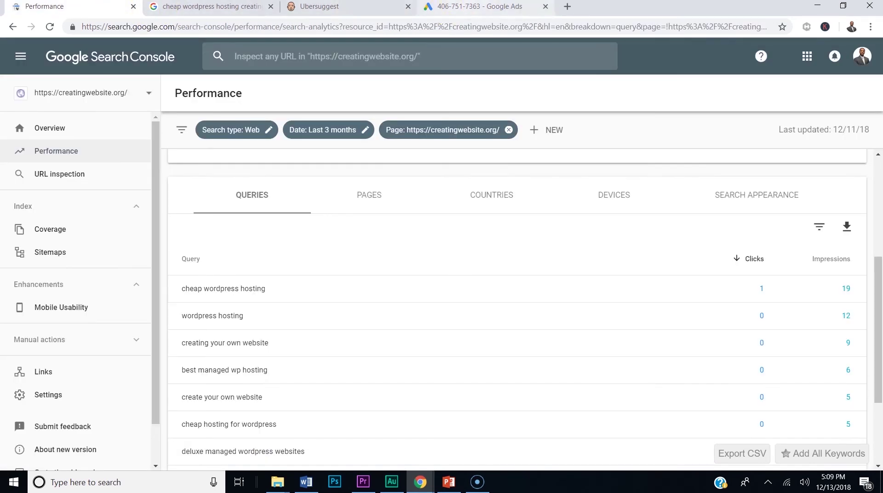
{"action": "left_click", "coordinate": [477, 9]}
{"action": "type", "text": "wro"}
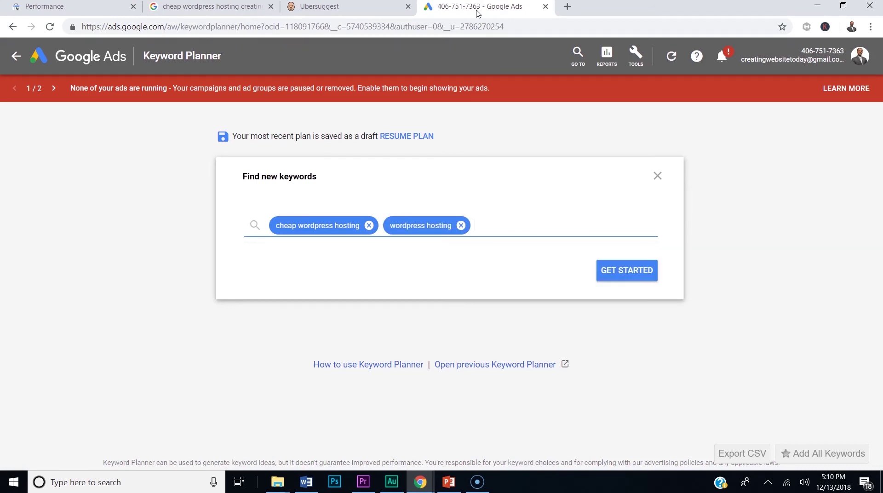
Step: Check the third query in Search Console again and add "creating your own website" to the Keyword Planner search
{"action": "left_click", "coordinate": [88, 6]}
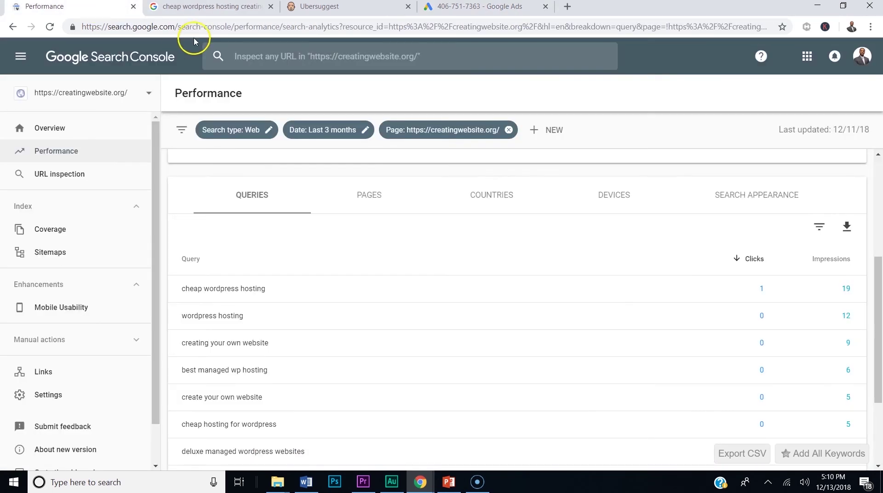
{"action": "left_click", "coordinate": [482, 7]}
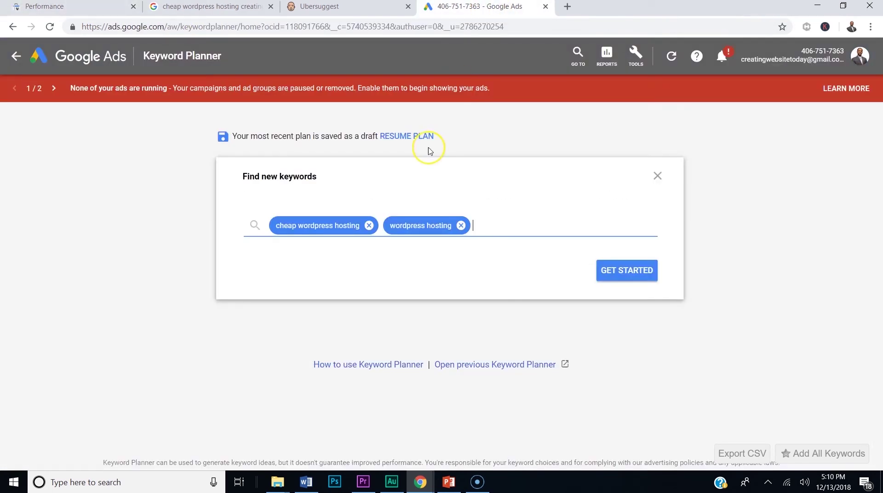
{"action": "type", "text": "creating your own webs"}
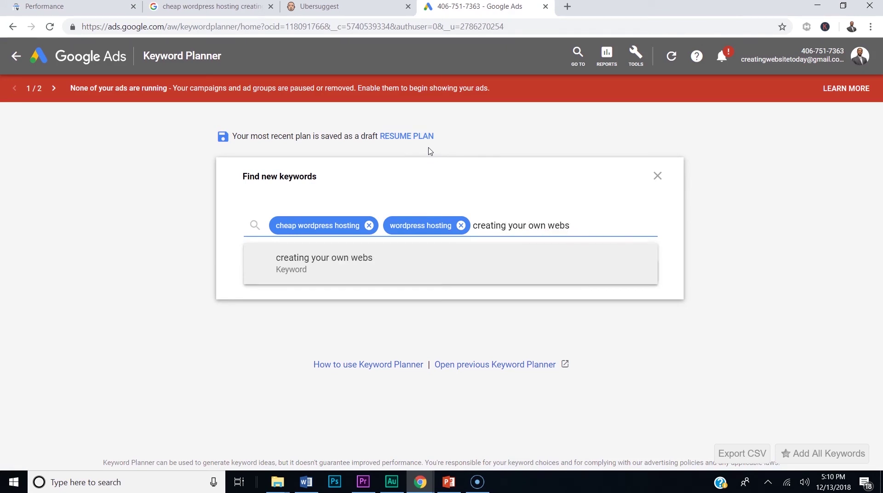
{"action": "type", "text": "ite,"}
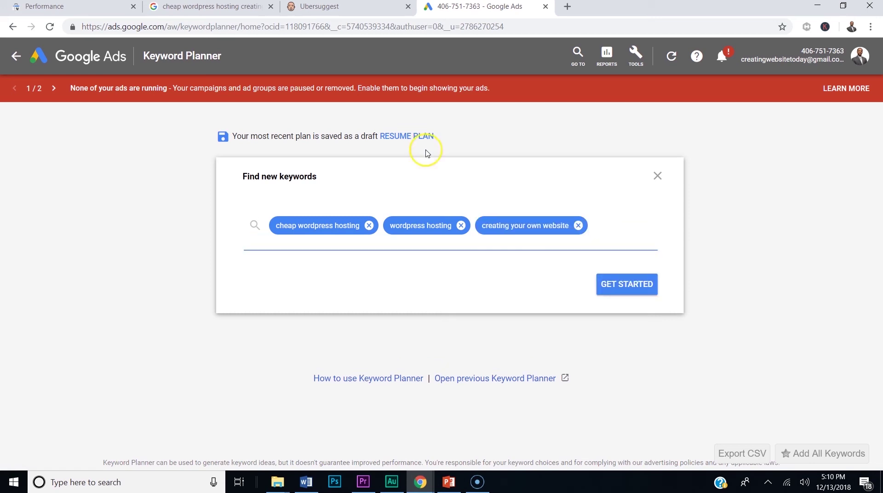
Step: Generate keyword ideas for the three entered terms and widen the Keyword column to show full phrases
{"action": "left_click", "coordinate": [638, 285]}
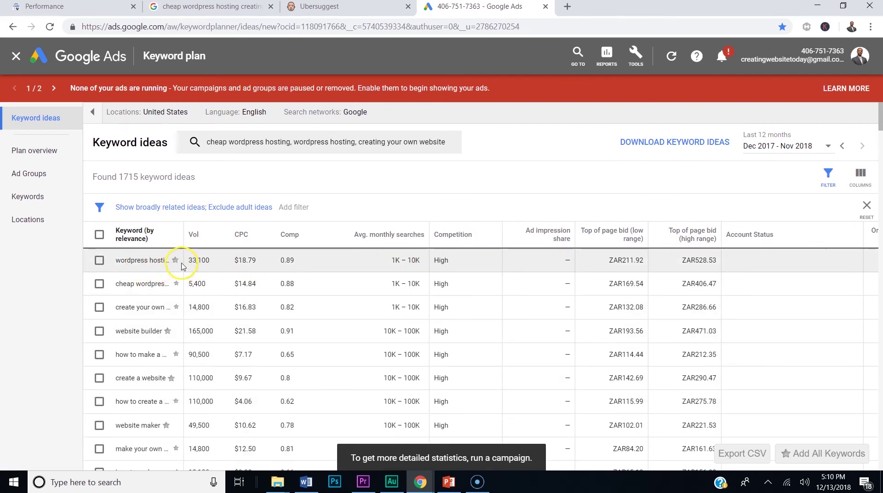
{"action": "left_click_drag", "start_coordinate": [185, 236], "coordinate": [241, 238]}
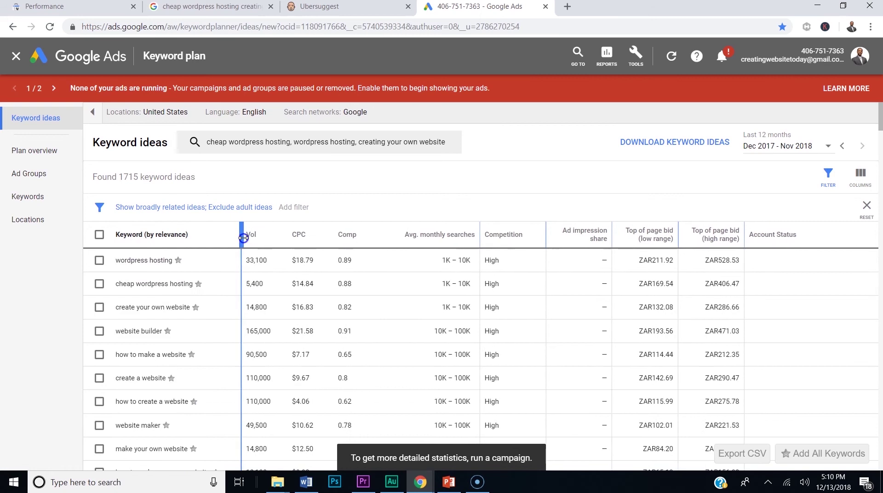
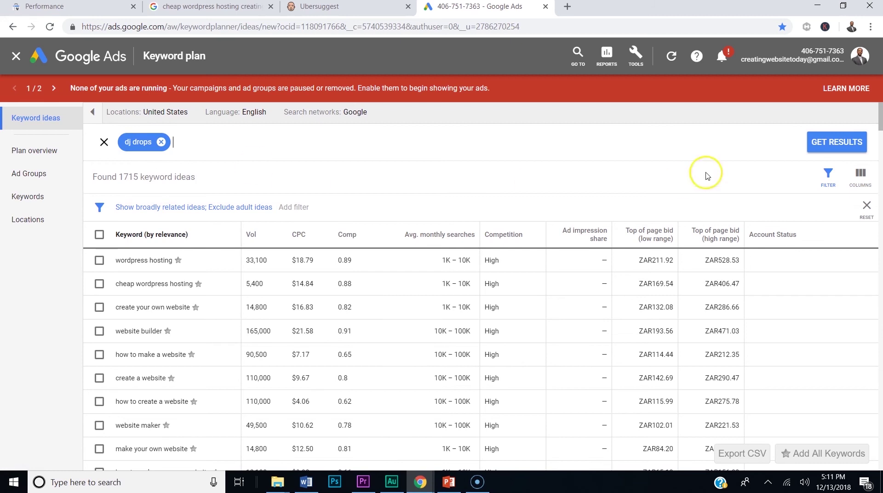
Step: Get keyword ideas for "dj drops" and review the suggested keywords with their search volumes and competition
{"action": "left_click", "coordinate": [808, 143]}
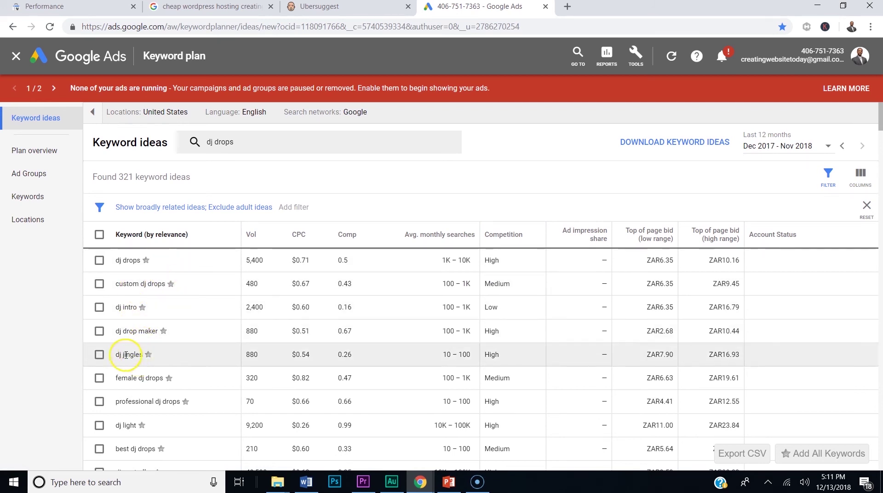
{"action": "scroll", "coordinate": [181, 357], "scroll_direction": "down", "scroll_amount": 5}
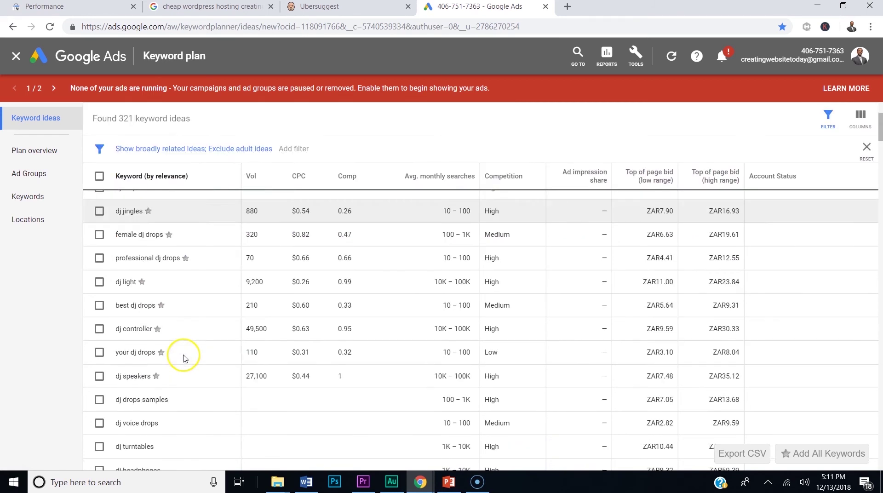
Step: Examine the volume, CPC and competition figures of the "dj drops" keyword ideas further down the list
{"action": "scroll", "coordinate": [213, 339], "scroll_direction": "up", "scroll_amount": 3}
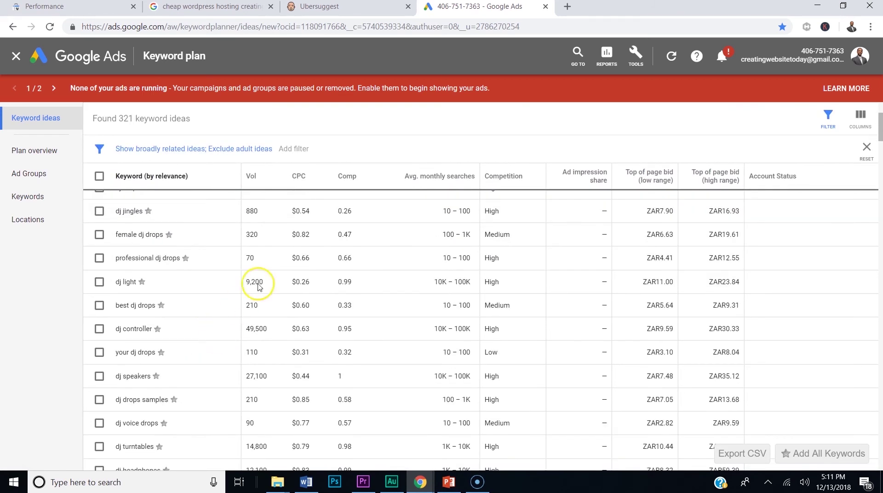
{"action": "left_click", "coordinate": [250, 177]}
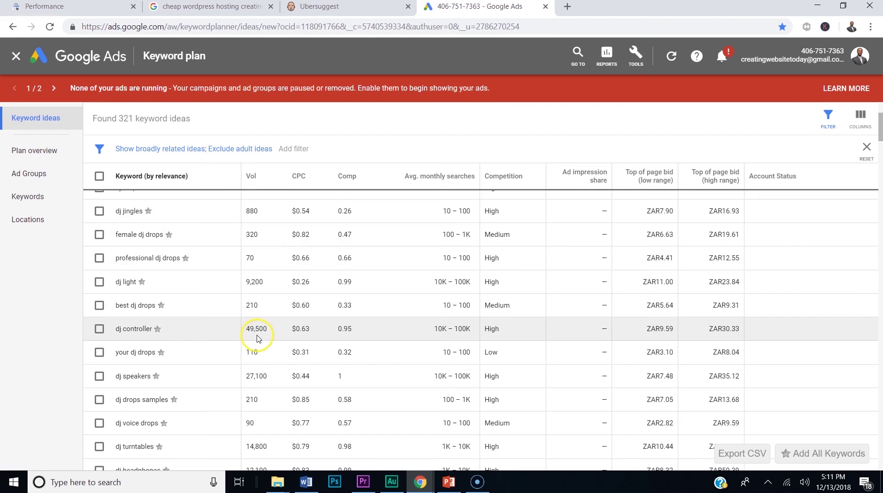
{"action": "scroll", "coordinate": [258, 332], "scroll_direction": "up", "scroll_amount": 3}
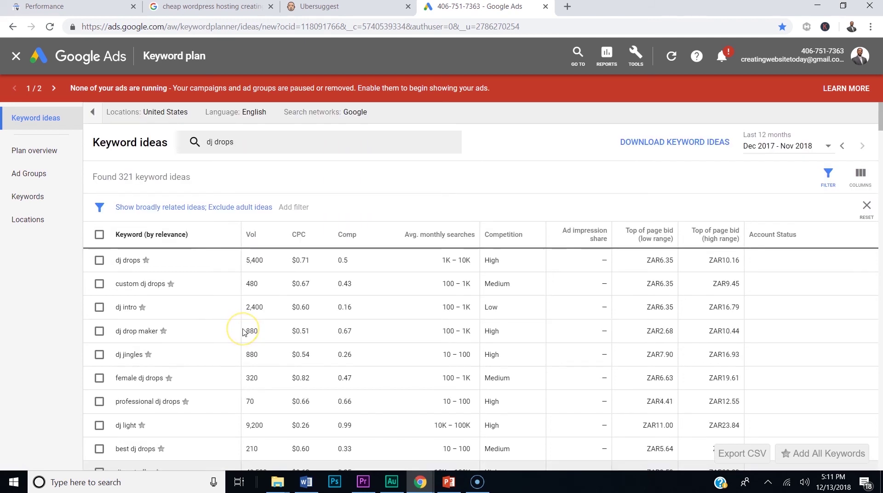
{"action": "scroll", "coordinate": [244, 332], "scroll_direction": "down", "scroll_amount": 5}
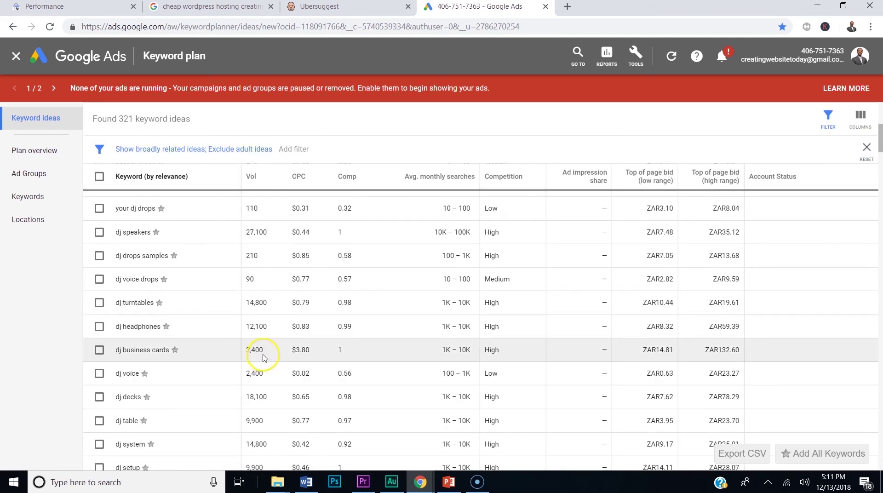
{"action": "scroll", "coordinate": [261, 363], "scroll_direction": "down", "scroll_amount": 6}
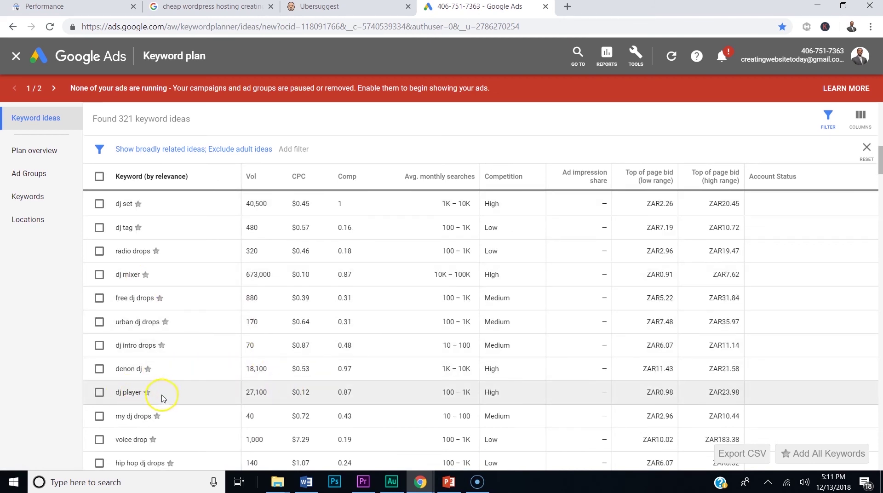
{"action": "scroll", "coordinate": [231, 394], "scroll_direction": "up", "scroll_amount": 6}
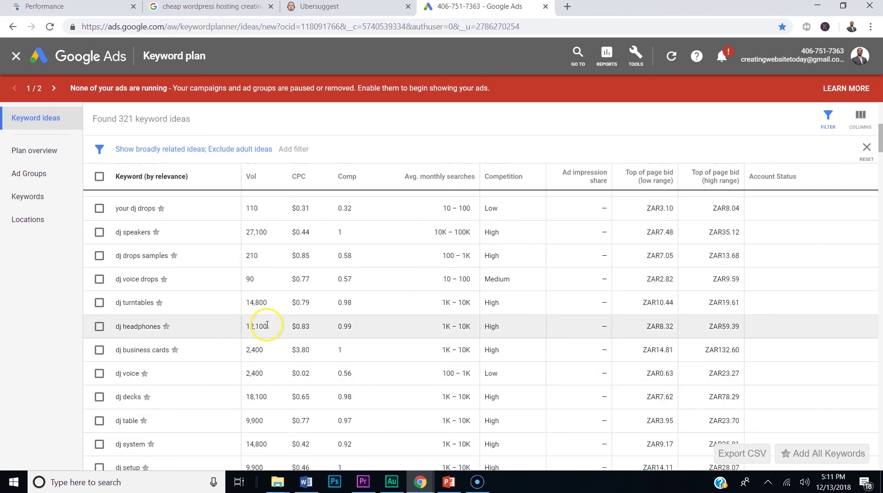
{"action": "scroll", "coordinate": [271, 330], "scroll_direction": "up", "scroll_amount": 3}
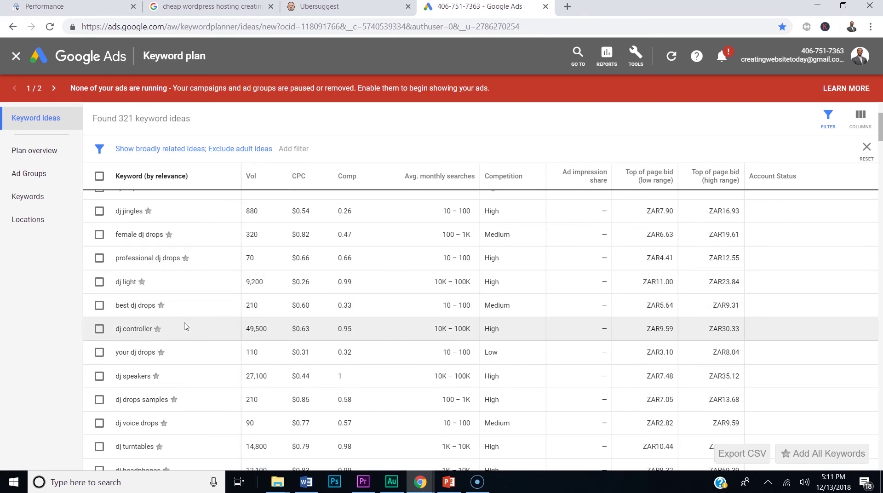
{"action": "scroll", "coordinate": [186, 326], "scroll_direction": "up", "scroll_amount": 4}
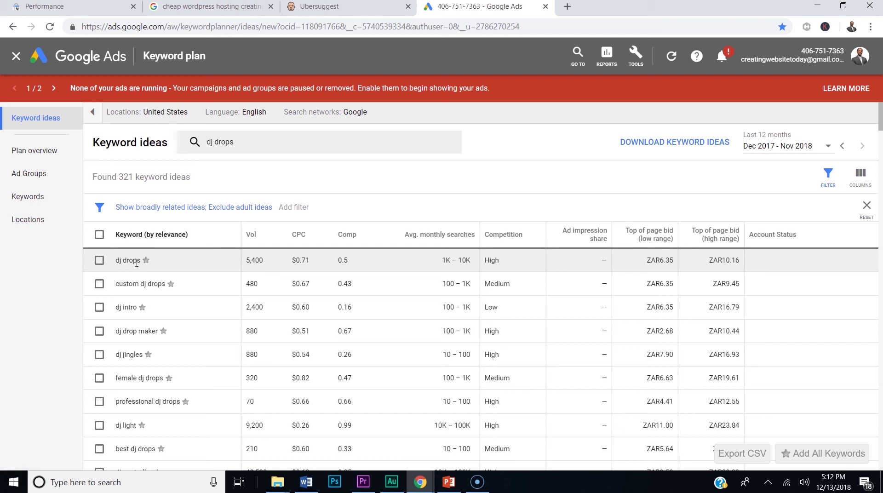
Step: Replace "dj drops" with "church service" as the Keyword Planner search term
{"action": "left_click", "coordinate": [256, 144]}
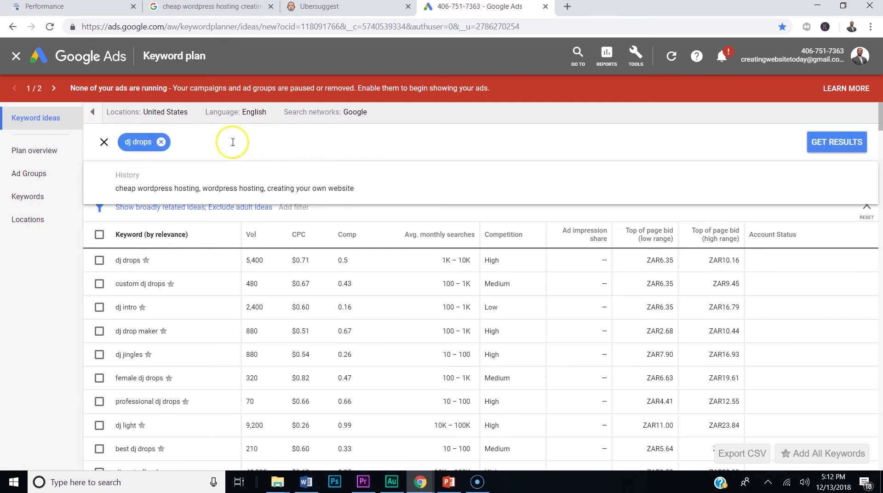
{"action": "left_click", "coordinate": [161, 142]}
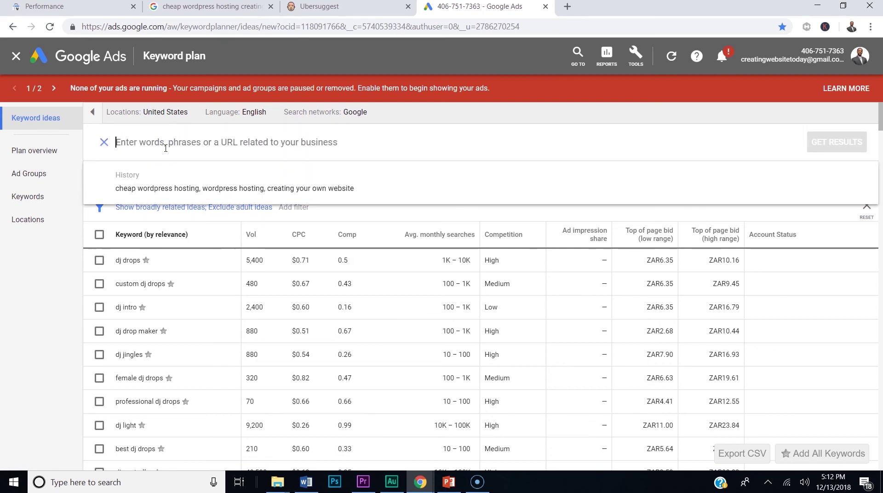
{"action": "type", "text": "church se"}
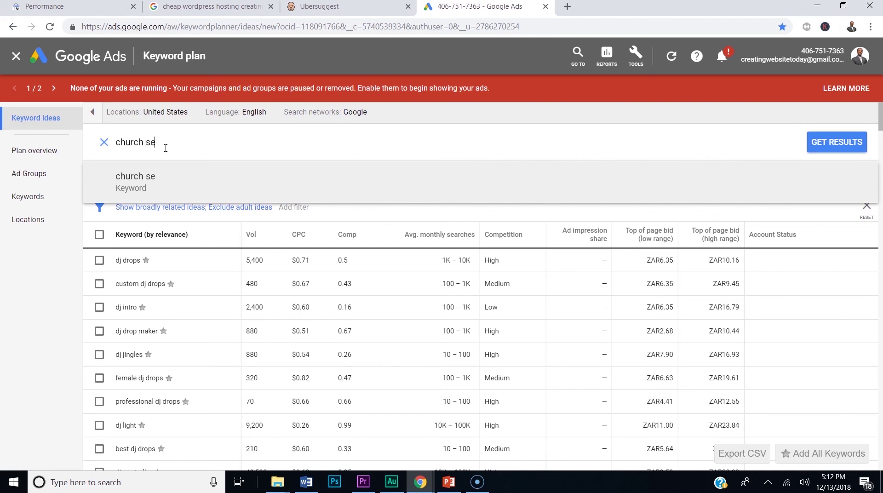
{"action": "type", "text": "rvice"}
{"action": "key", "text": "Return"}
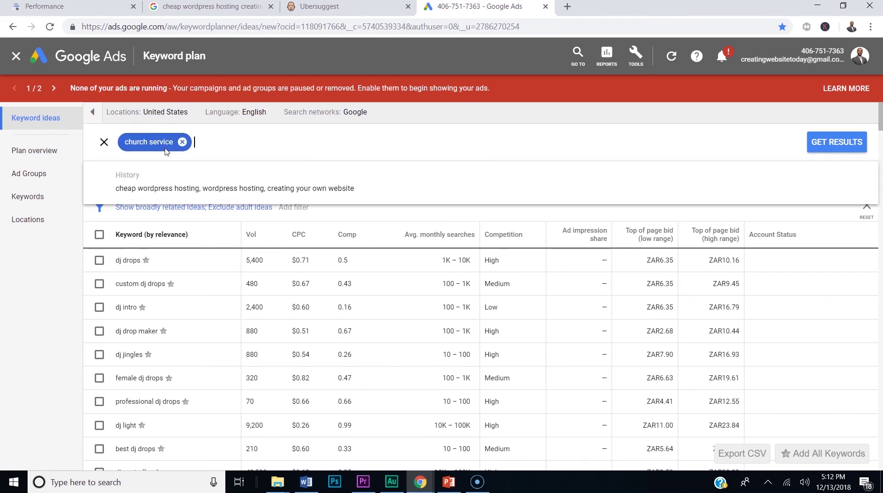
{"action": "type", "text": "youth"}
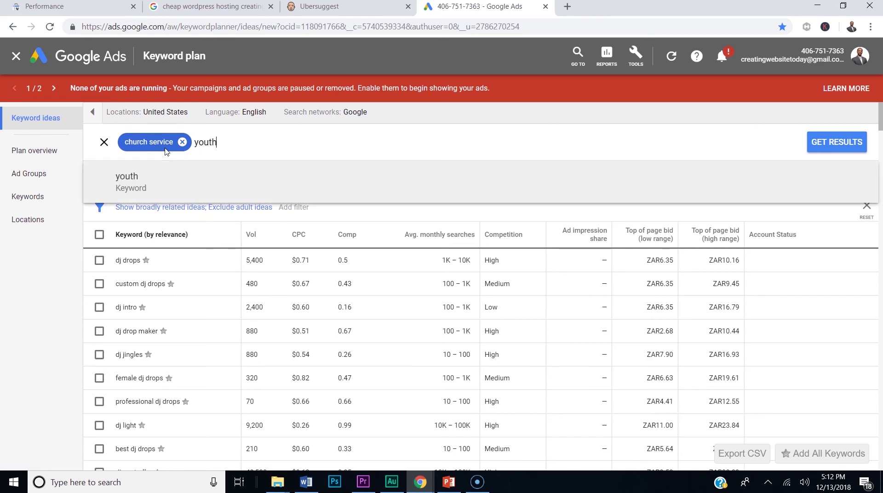
{"action": "type", "text": " ministry,"}
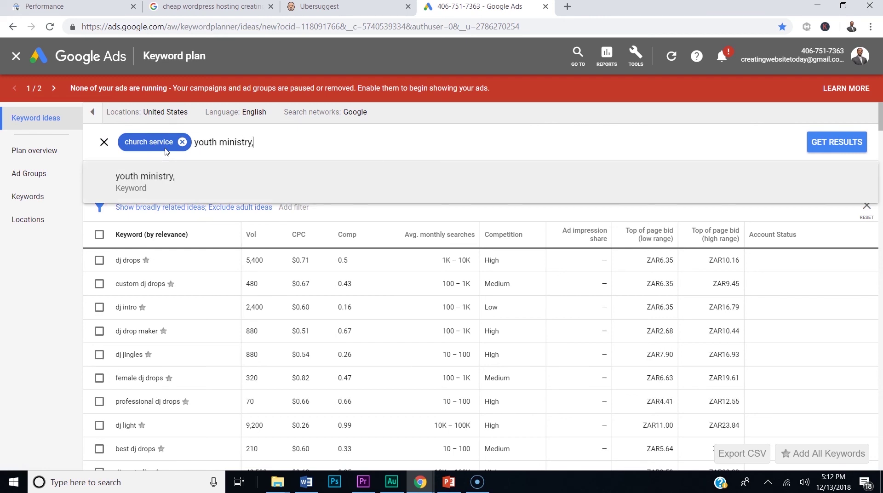
{"action": "key", "text": "Return"}
{"action": "key", "text": "BackSpace"}
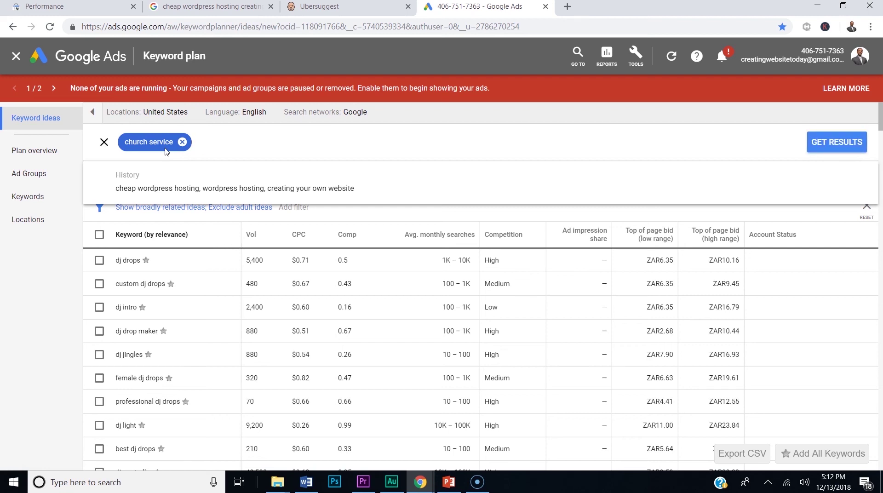
Step: Add "youth ministry" as a second search term and get the keyword ideas for both terms
{"action": "type", "text": "youth ministry"}
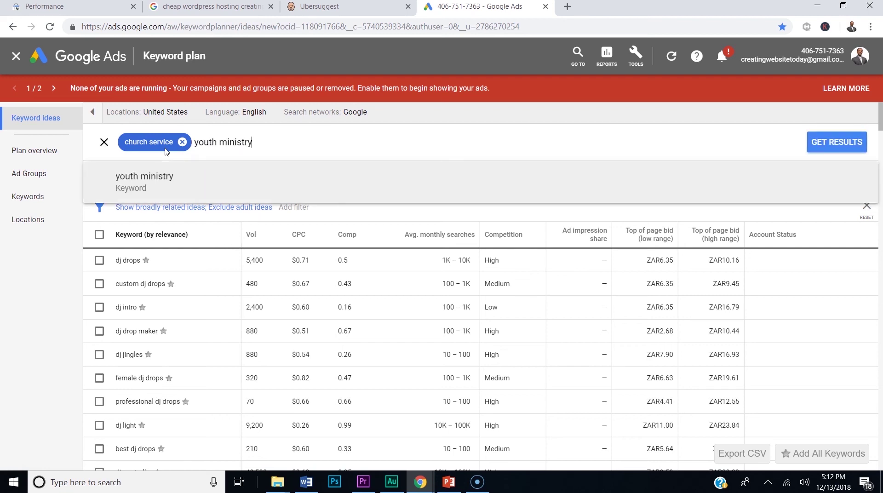
{"action": "key", "text": "Return"}
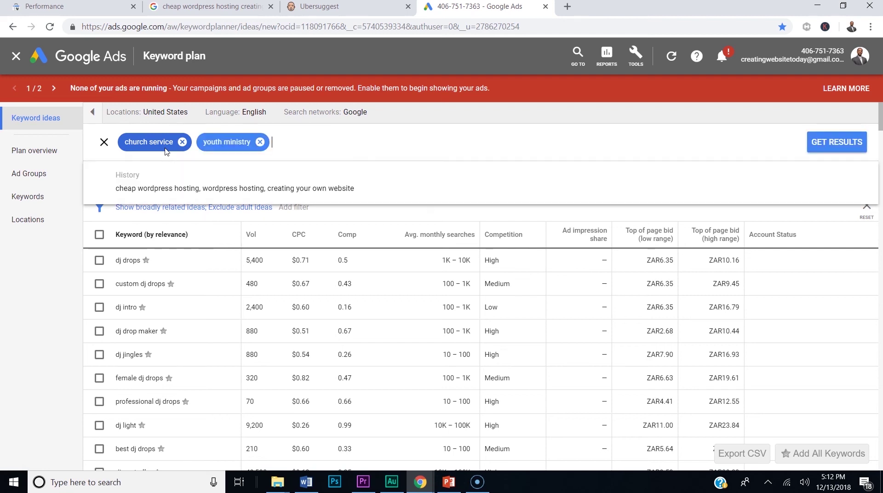
{"action": "left_click", "coordinate": [825, 146]}
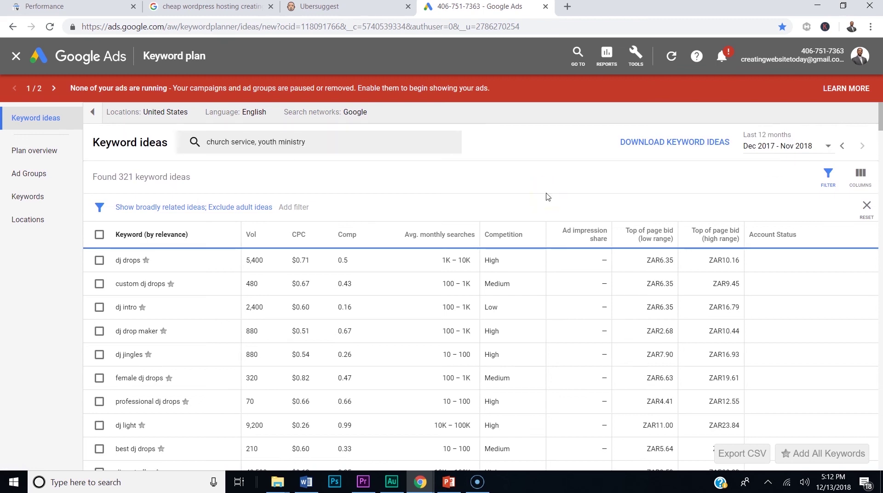